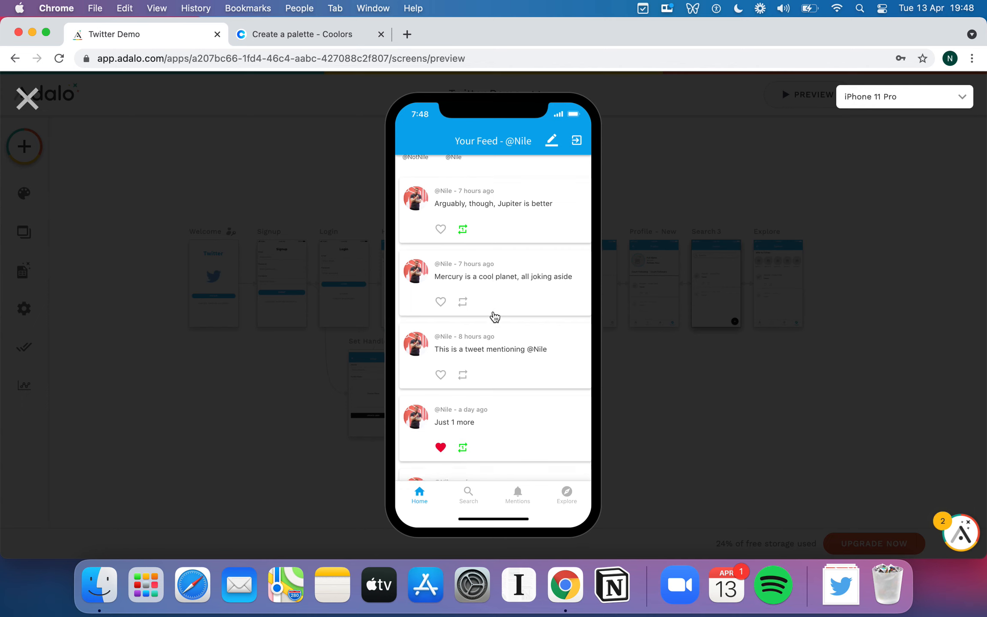
# Like the tweet about Mercury in the app preview, and look through the Search, Mentions and Explore screens before closing it.
pyautogui.scroll(3, 484, 302)
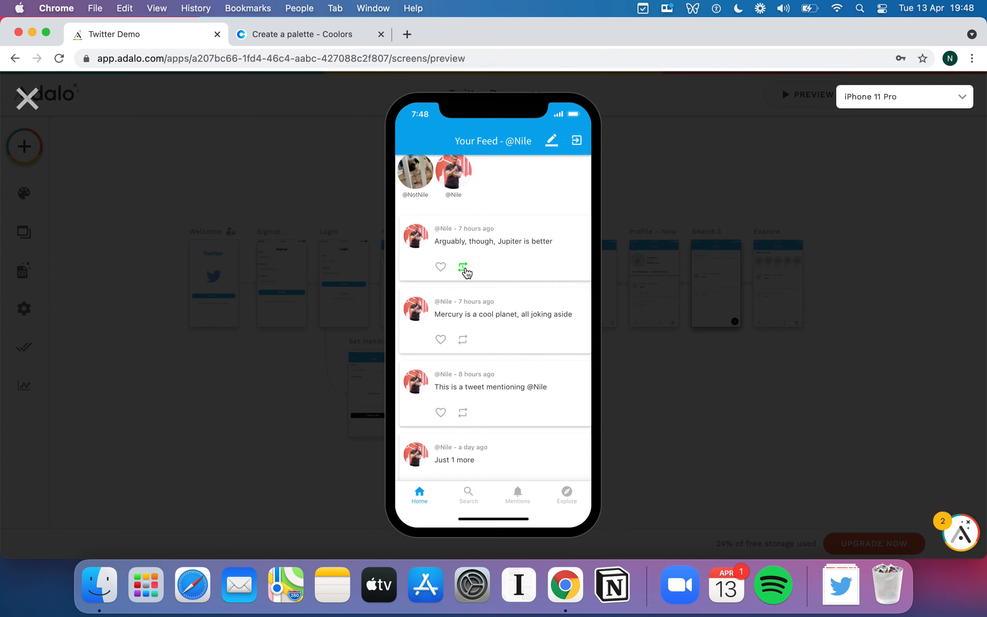
pyautogui.click(441, 340)
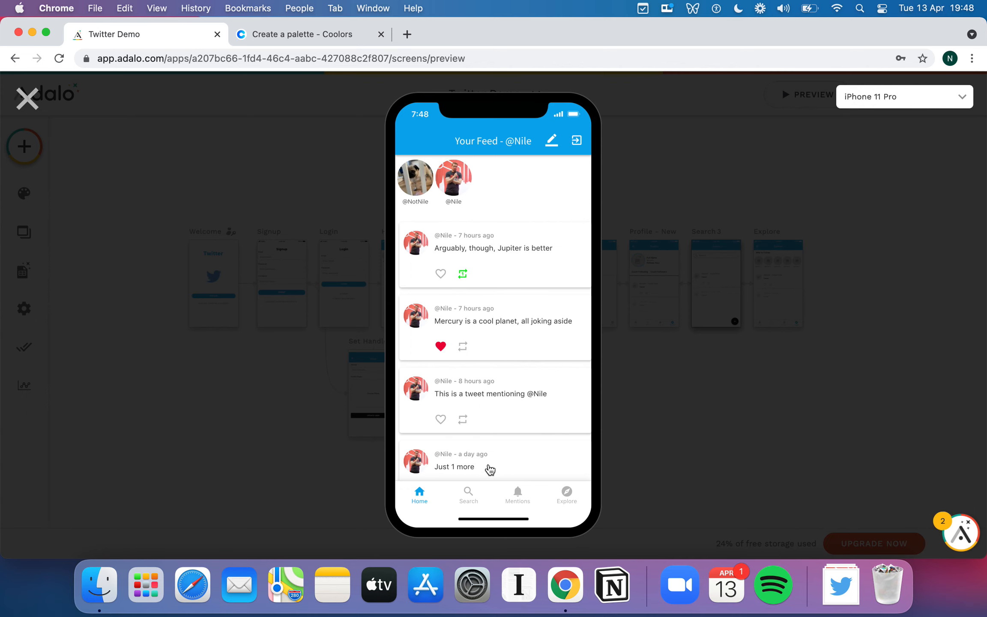
pyautogui.click(474, 500)
pyautogui.click(522, 499)
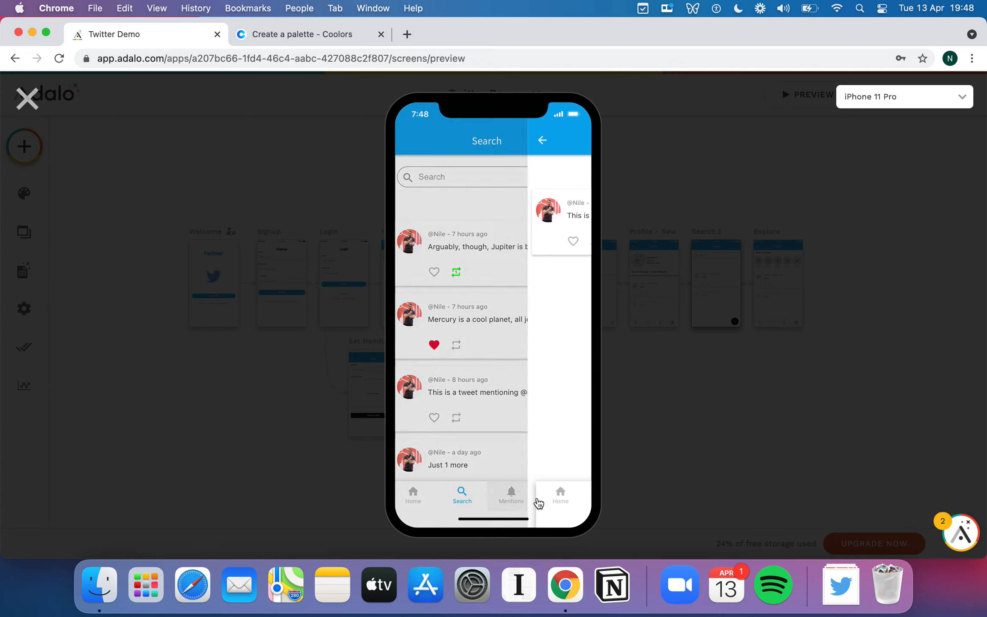
pyautogui.click(27, 98)
# Examine the layout and links of the Twitter Demo app's screens on the canvas.
pyautogui.hscroll(1, 324, 205)
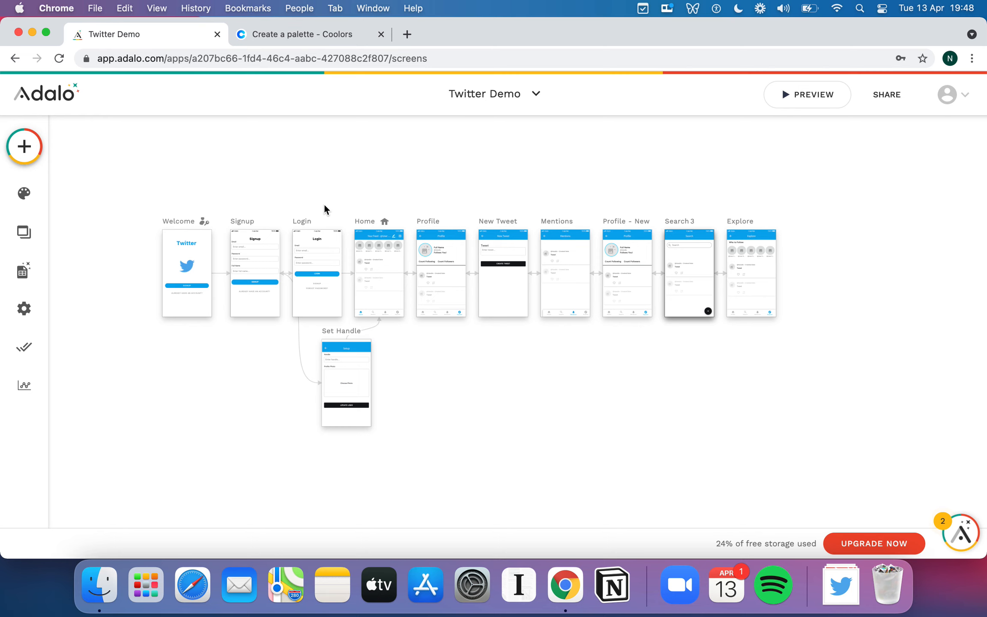
pyautogui.hscroll(1, 370, 204)
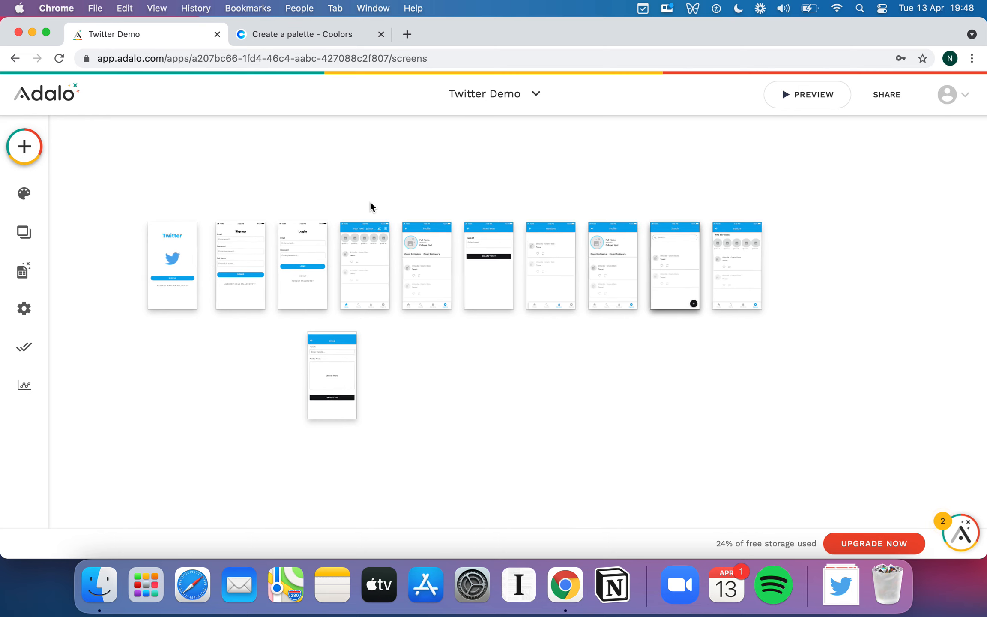
pyautogui.hscroll(-2, 369, 205)
pyautogui.scroll(2, 369, 205)
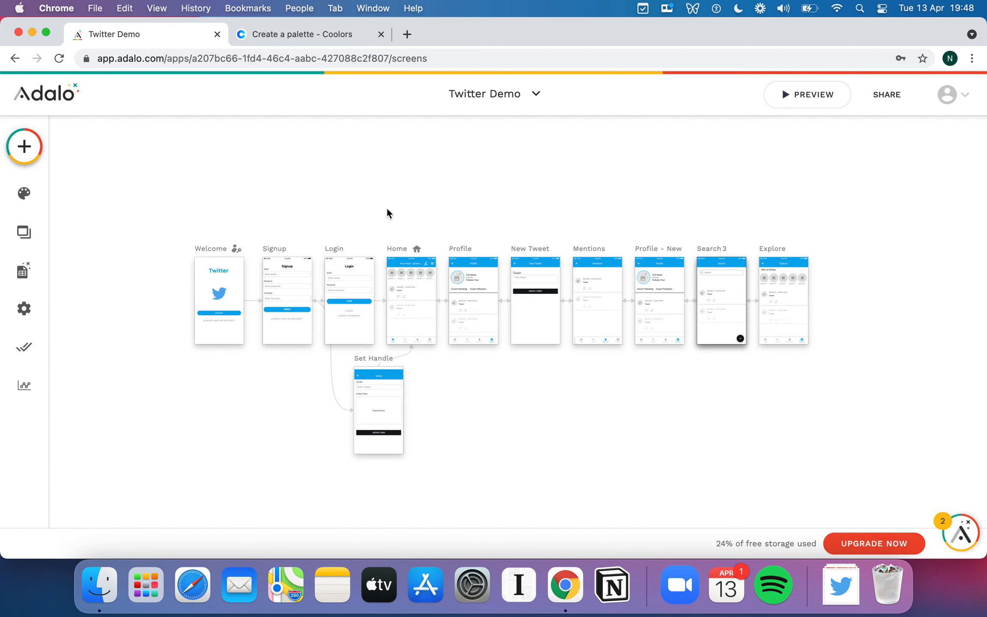
pyautogui.hscroll(2, 387, 208)
pyautogui.scroll(-1, 387, 209)
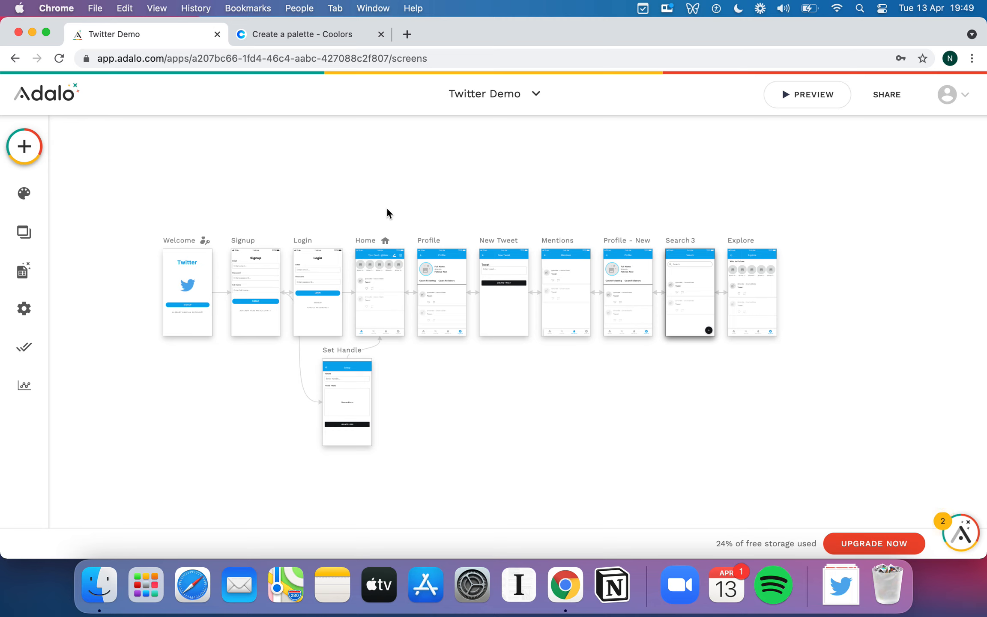
pyautogui.hscroll(1, 504, 220)
pyautogui.scroll(-1, 504, 220)
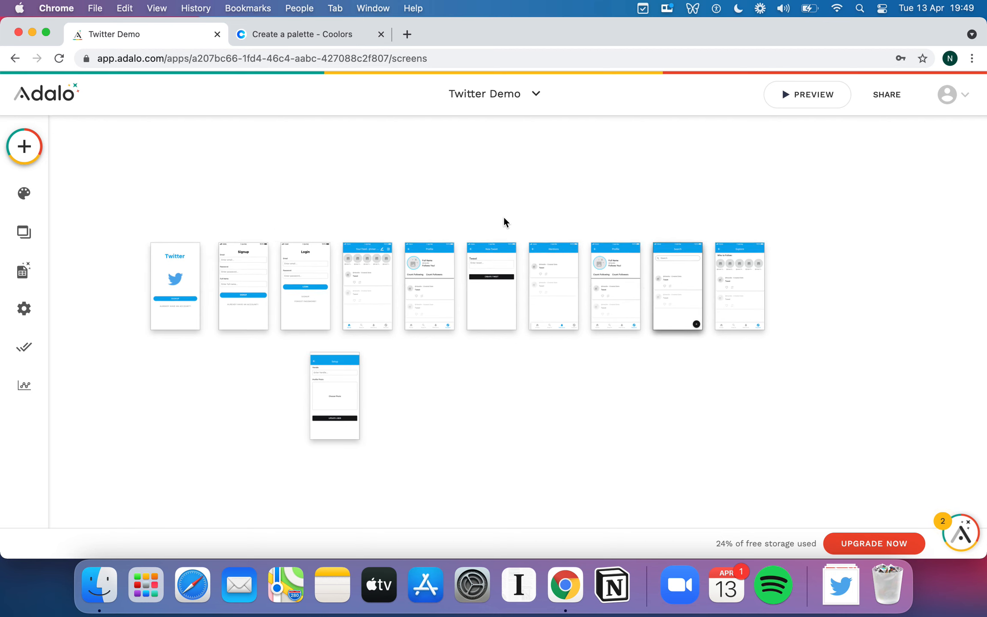
pyautogui.hscroll(1, 503, 221)
pyautogui.scroll(-1, 503, 221)
pyautogui.hscroll(1, 504, 216)
pyautogui.scroll(2, 504, 216)
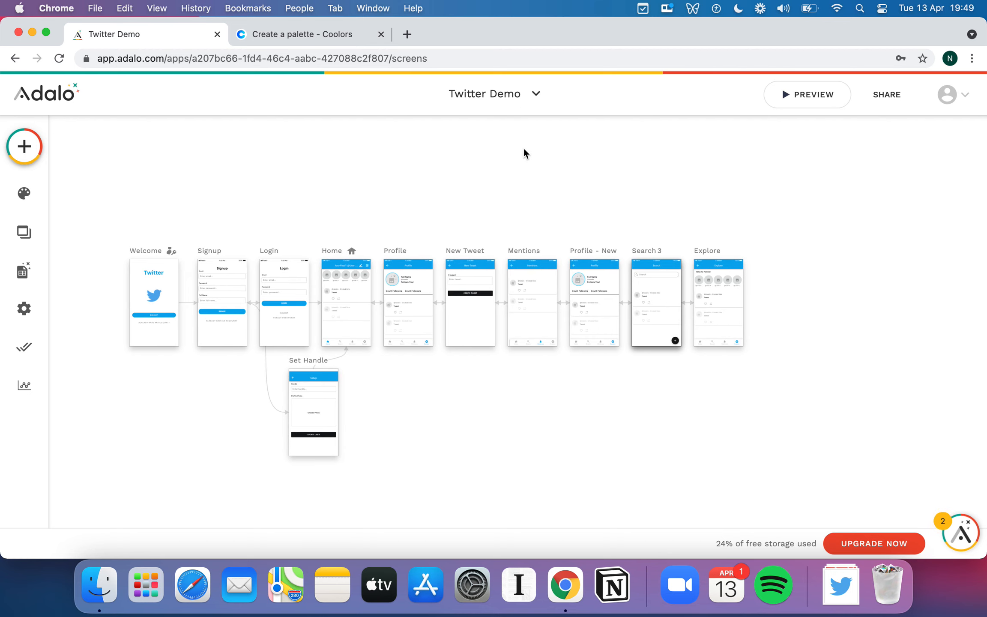
# Start a new app and choose Native Mobile App as its platform.
pyautogui.click(525, 102)
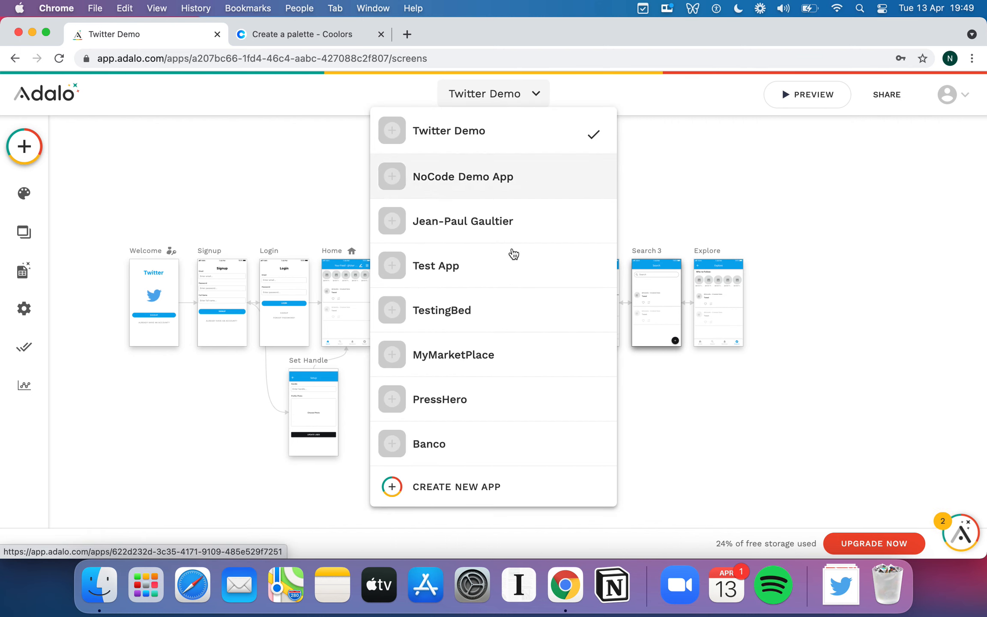
pyautogui.click(495, 479)
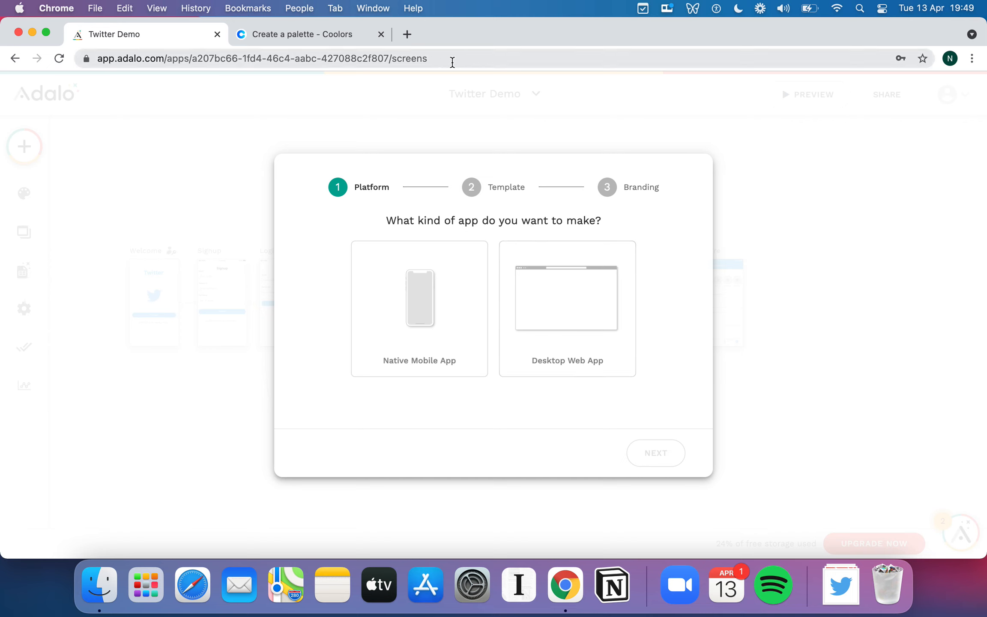
pyautogui.click(438, 367)
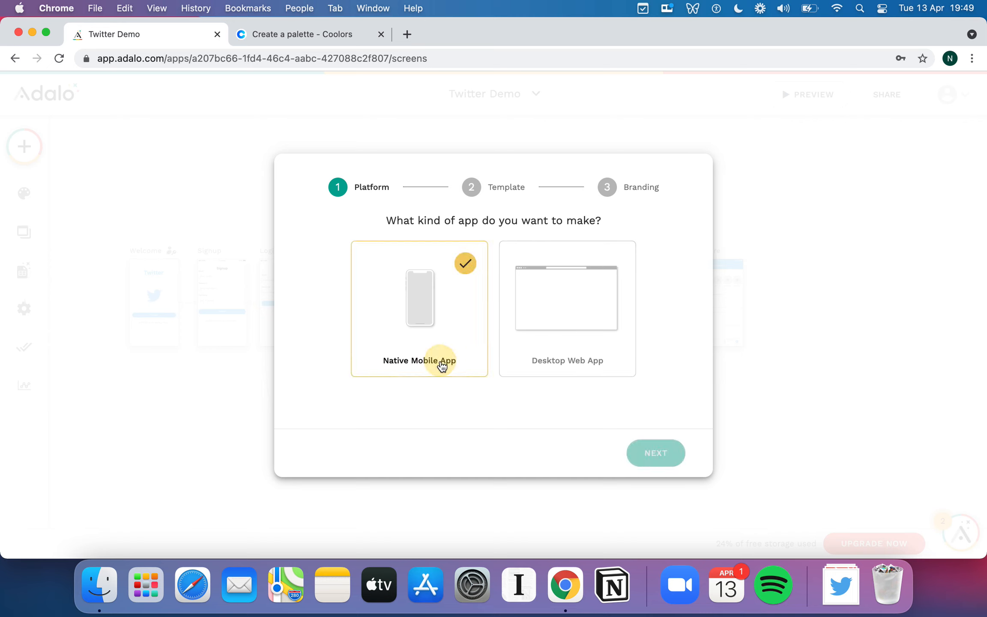
pyautogui.click(653, 456)
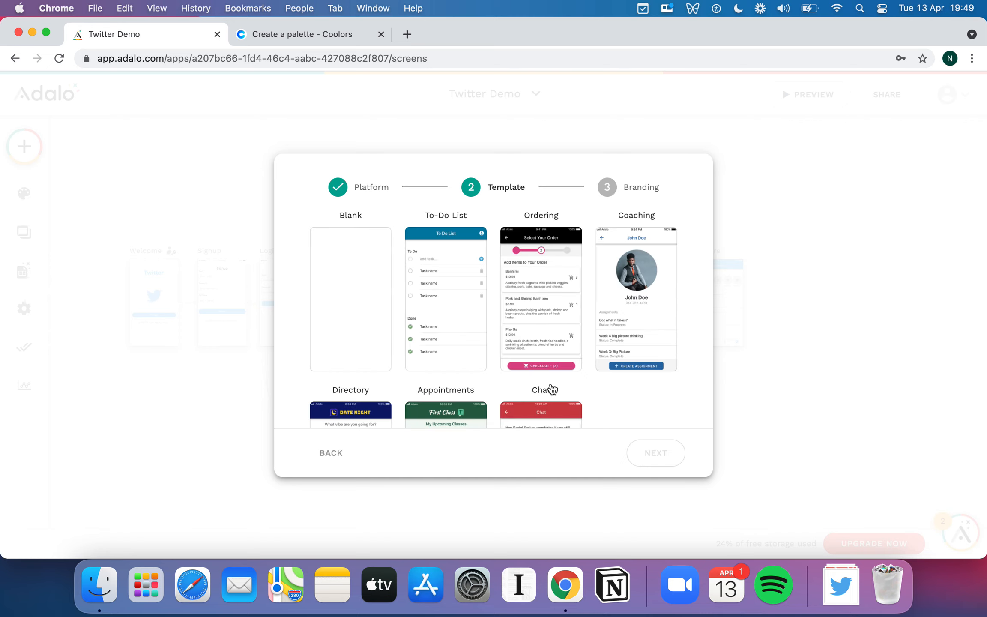
# Choose the Blank template for the new app and continue to the branding stage.
pyautogui.click(367, 292)
pyautogui.scroll(-3, 526, 372)
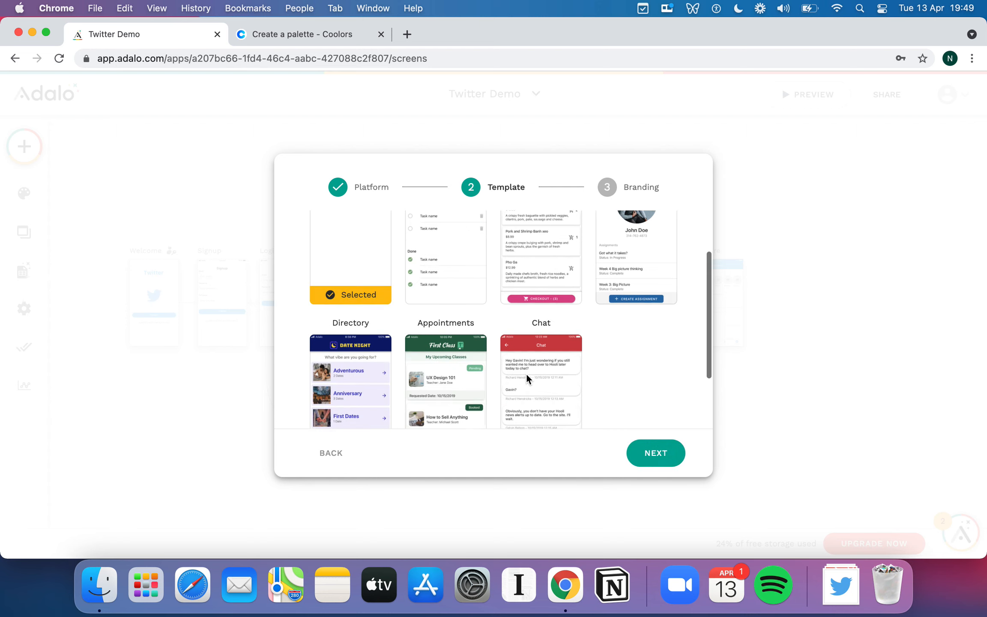
pyautogui.scroll(3, 526, 373)
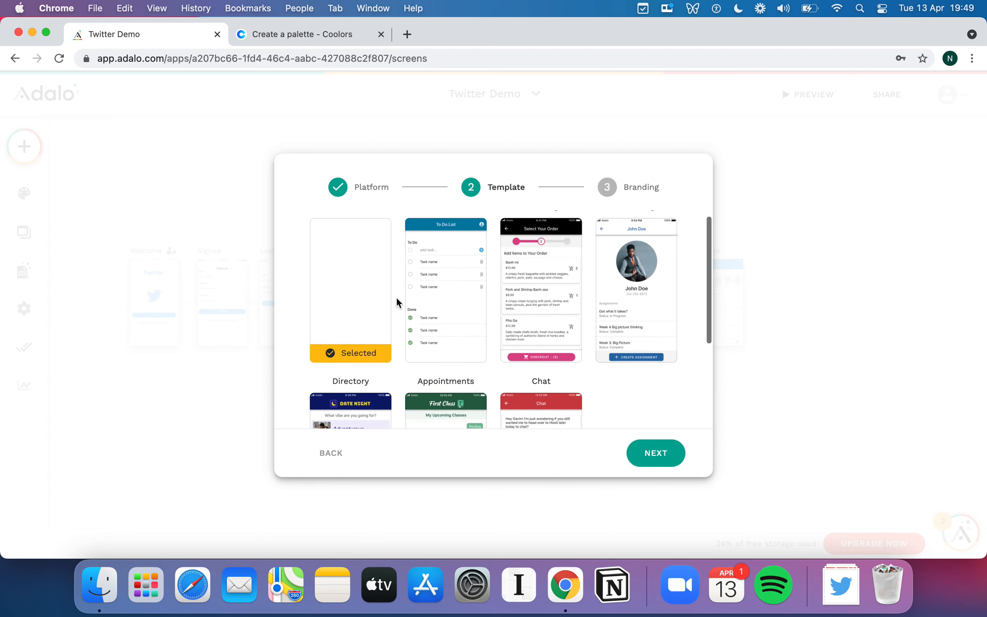
pyautogui.click(657, 453)
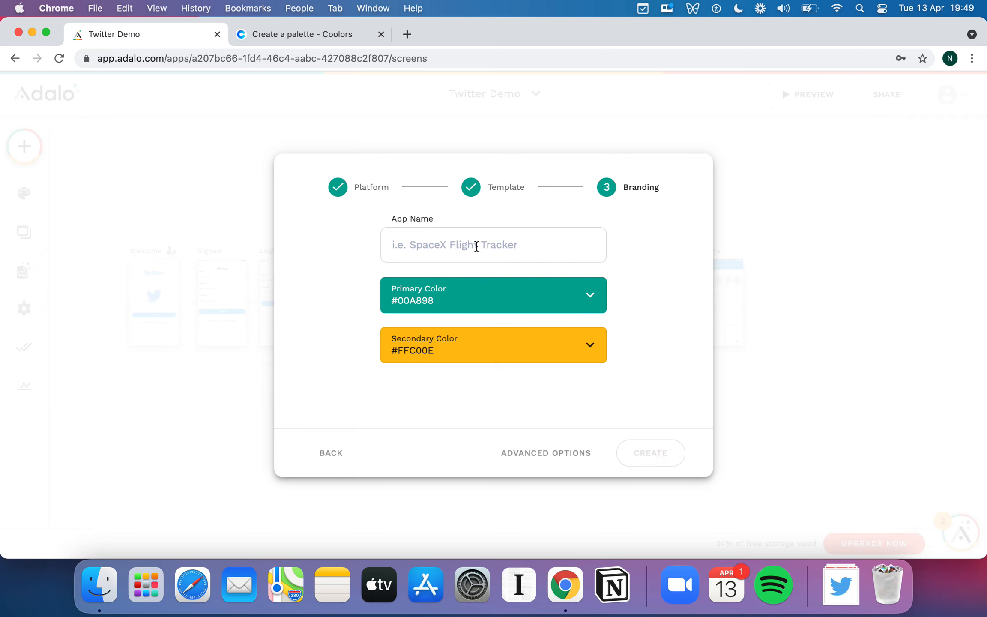
# Name the app Twitter and set its primary color to #00acee.
pyautogui.write('Twitter')
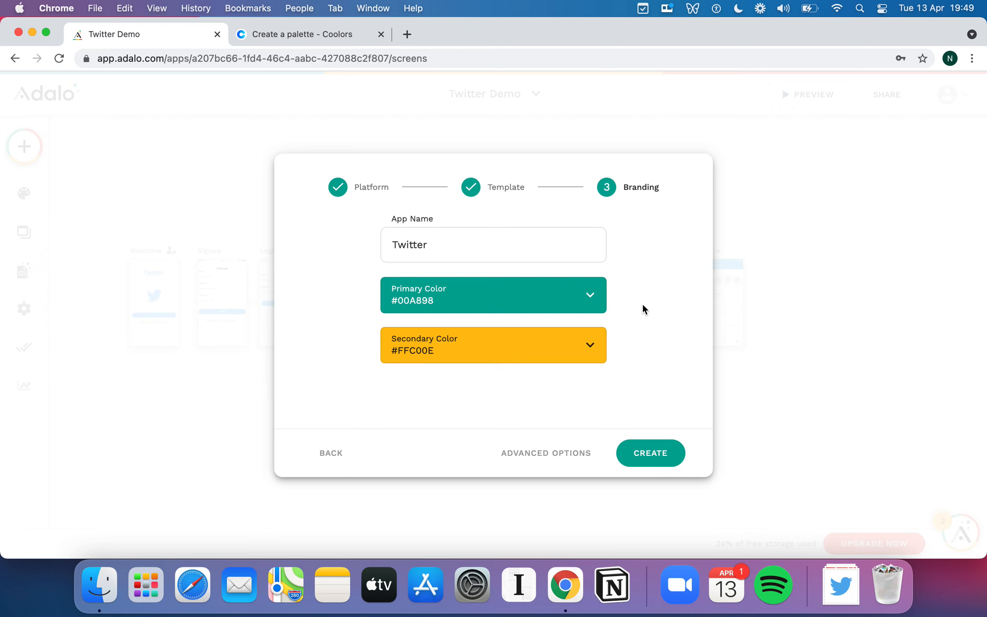
pyautogui.click(592, 296)
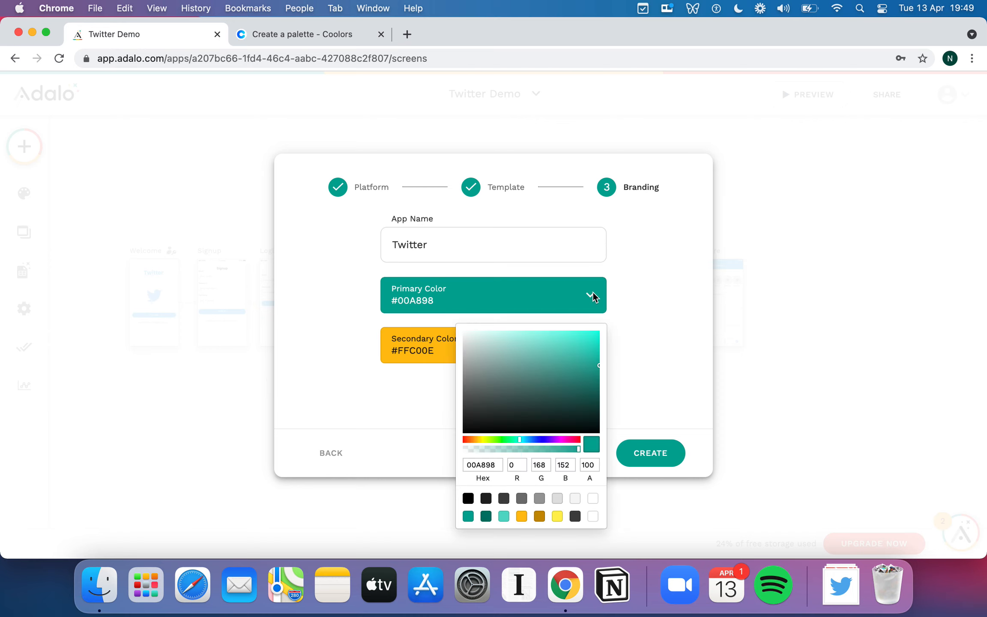
pyautogui.doubleClick(491, 462)
pyautogui.write('00acee')
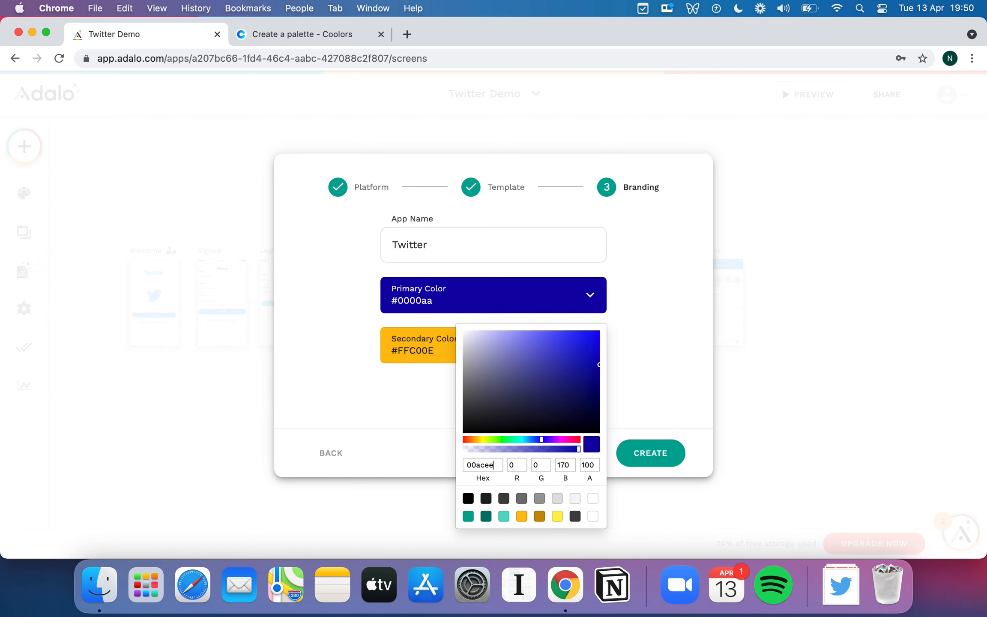
pyautogui.click(656, 379)
# Set the app's secondary color to #14171a.
pyautogui.click(496, 352)
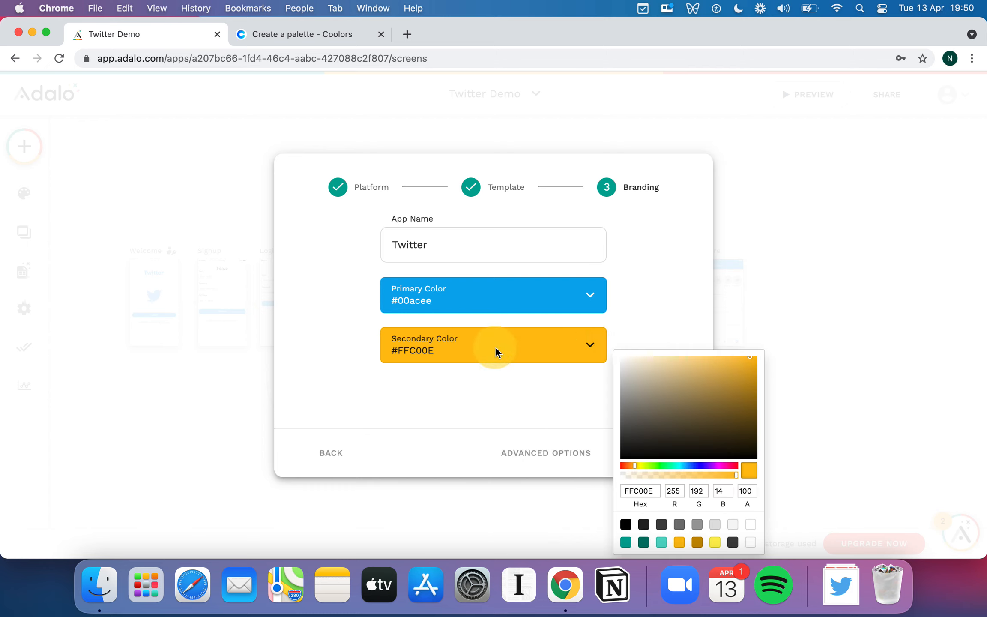
pyautogui.doubleClick(645, 491)
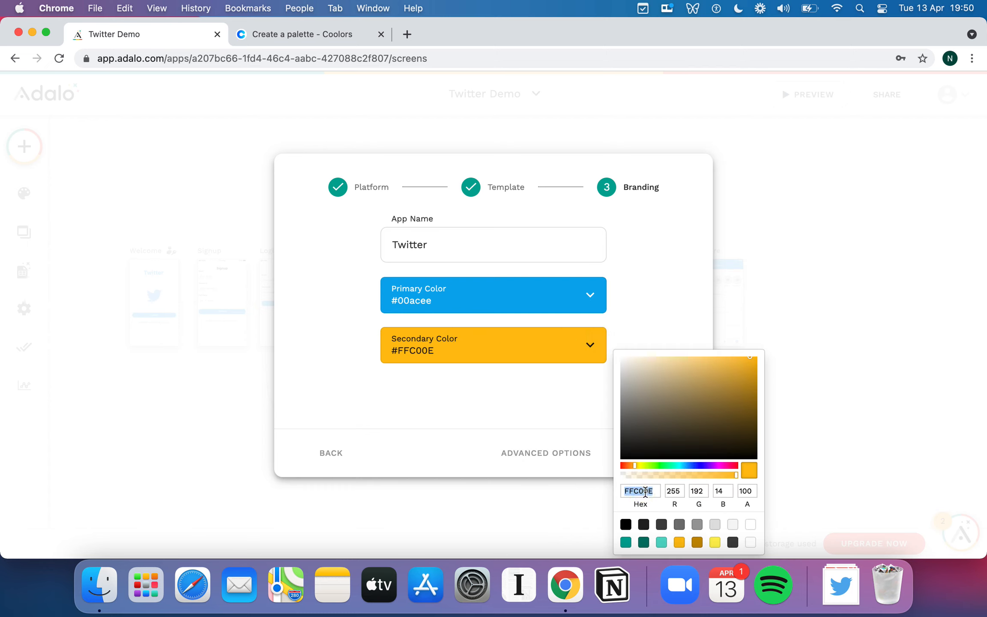
pyautogui.write('1417')
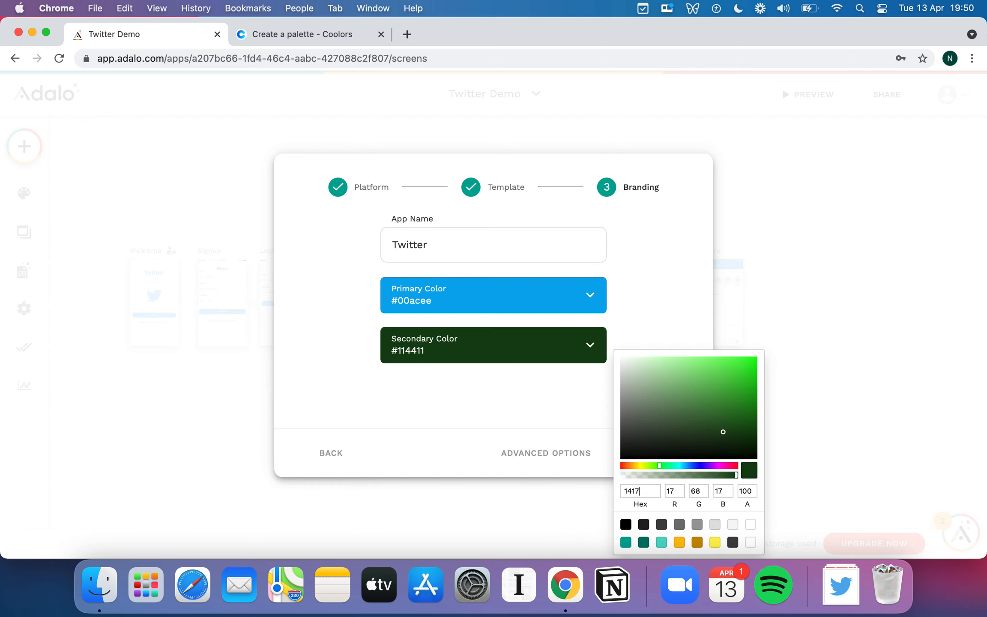
pyautogui.write('1a')
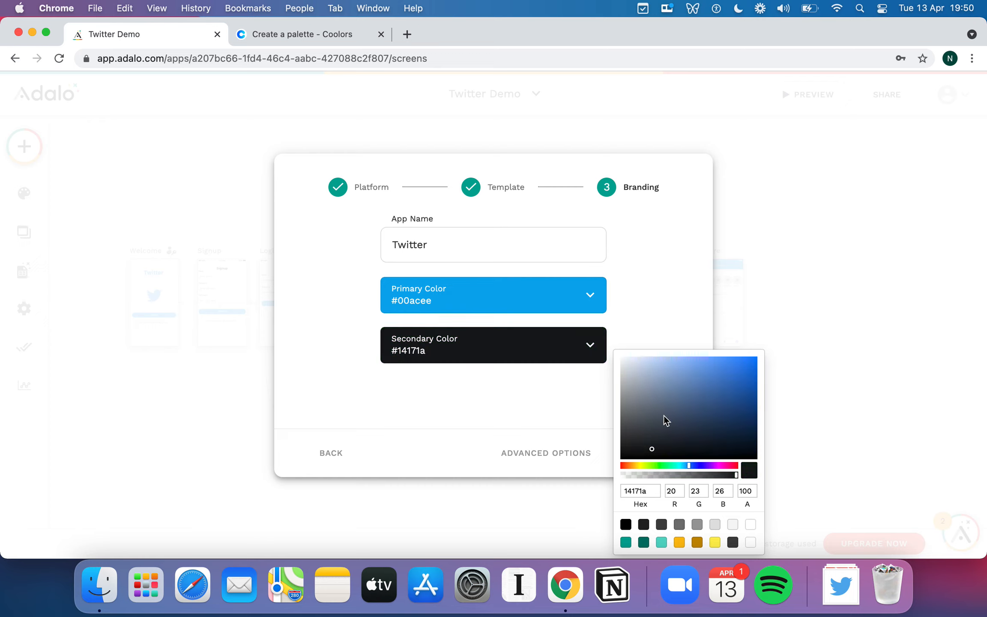
pyautogui.click(673, 332)
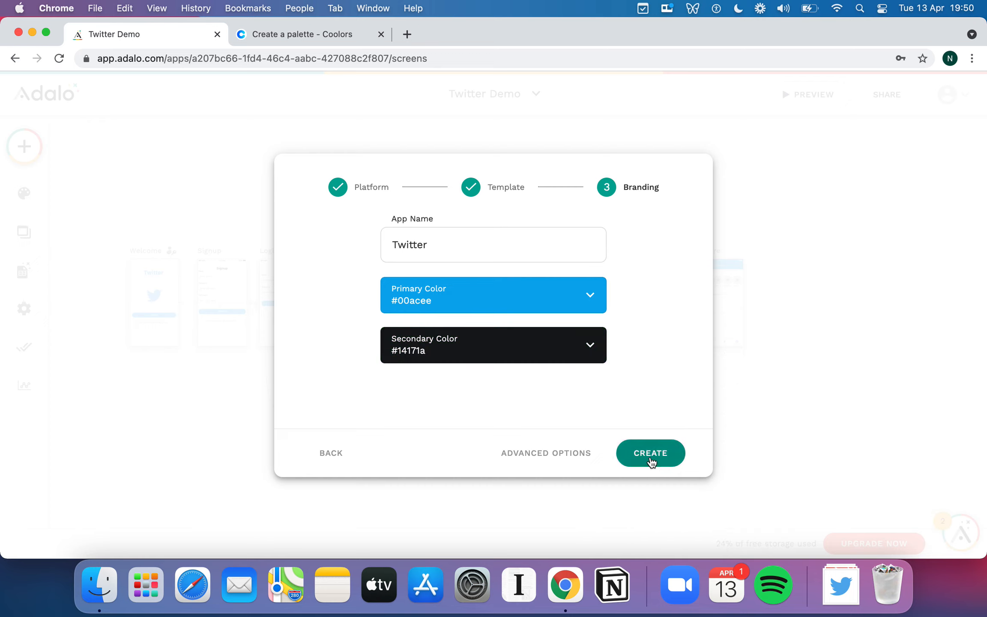
# Switch to Coolors and generate several random color palettes to browse branding ideas.
pyautogui.click(333, 32)
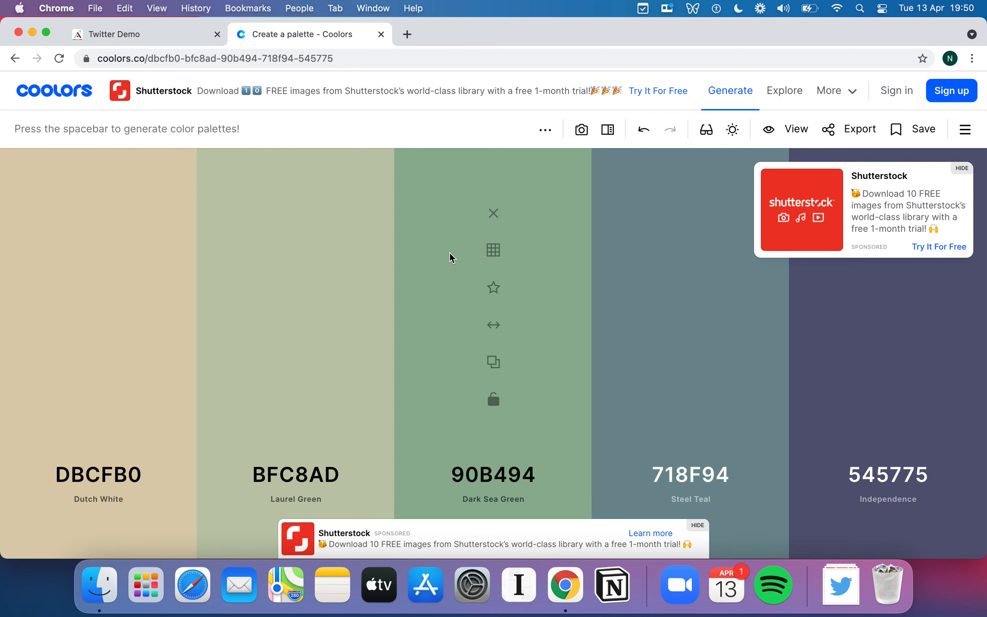
pyautogui.press('space')
pyautogui.press('space')
pyautogui.press('space')
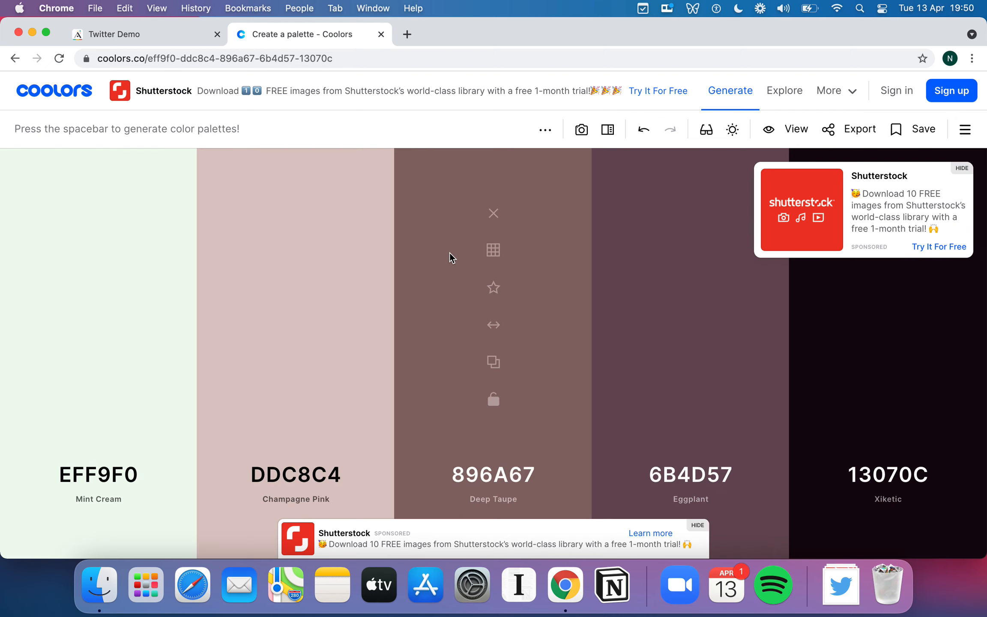
pyautogui.press('space')
pyautogui.press('space')
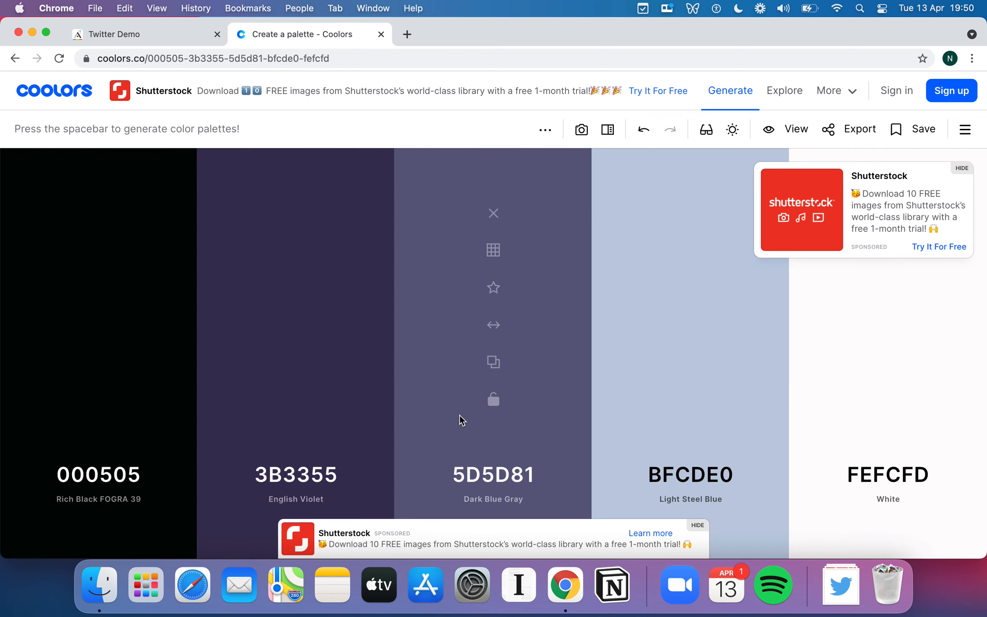
pyautogui.press('space')
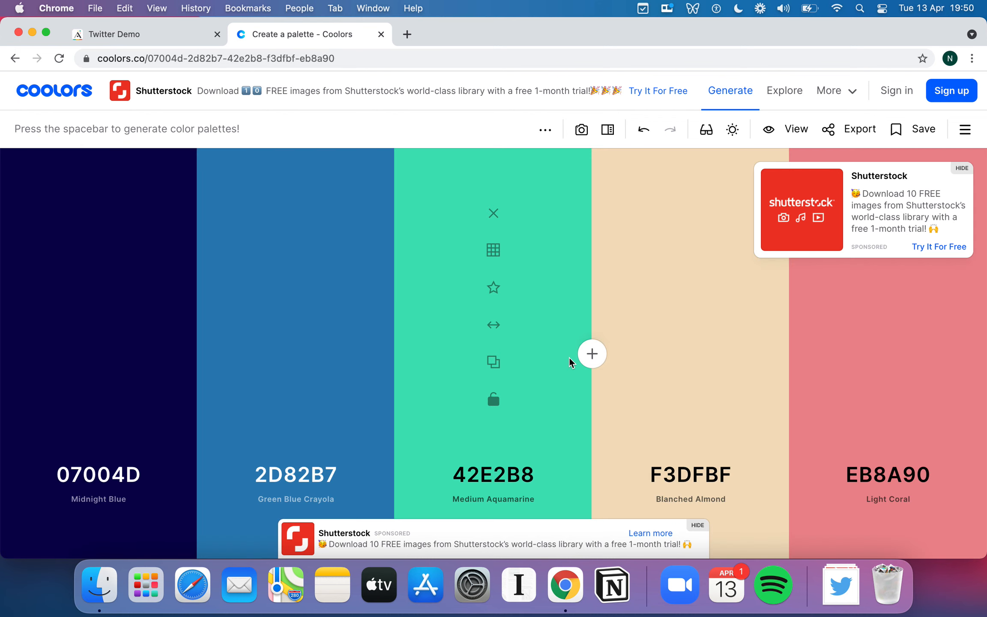
# Switch back to Adalo, create the Twitter app and look over its Signup, Login and Home screens.
pyautogui.click(163, 29)
pyautogui.click(656, 452)
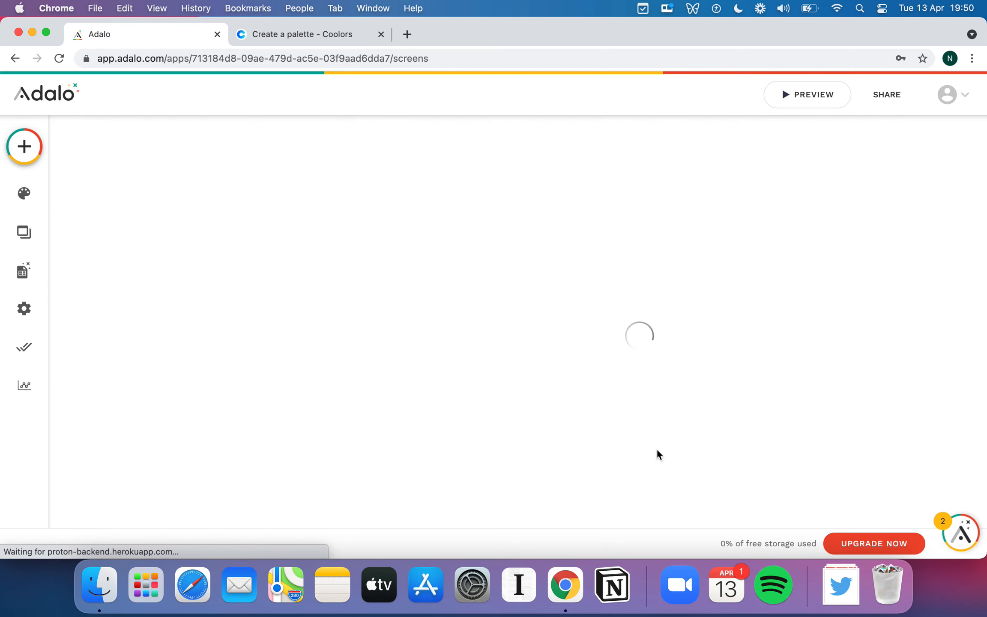
pyautogui.hscroll(2, 530, 223)
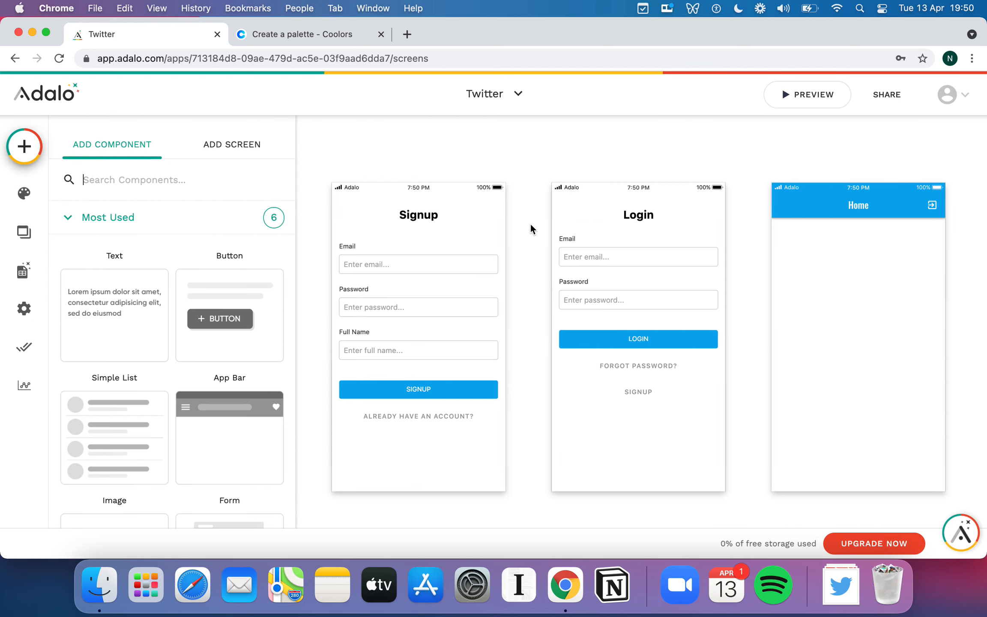
pyautogui.scroll(-3, 531, 239)
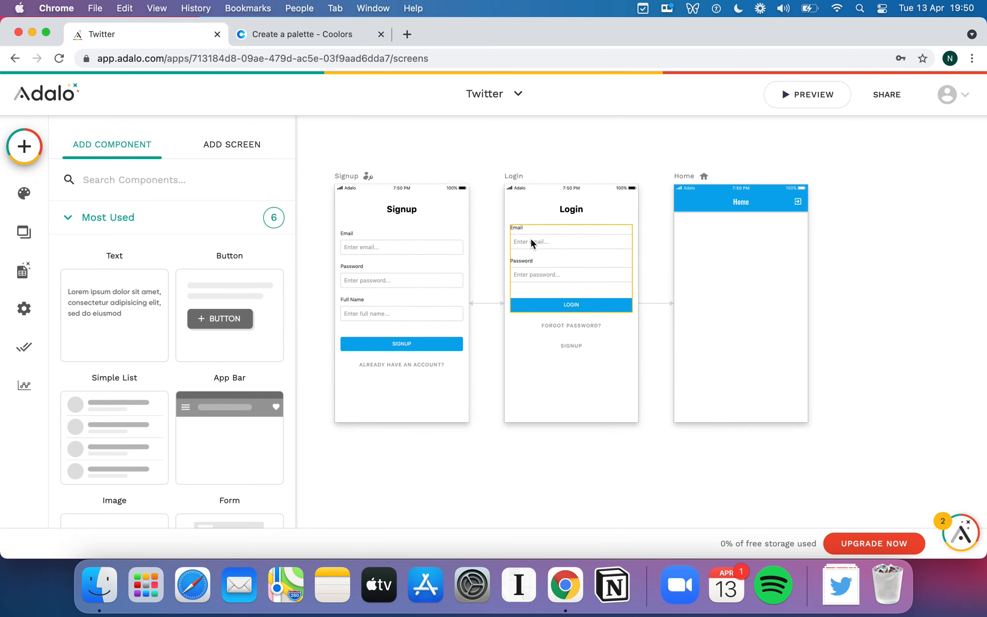
pyautogui.hscroll(1, 575, 283)
pyautogui.hscroll(-2, 690, 278)
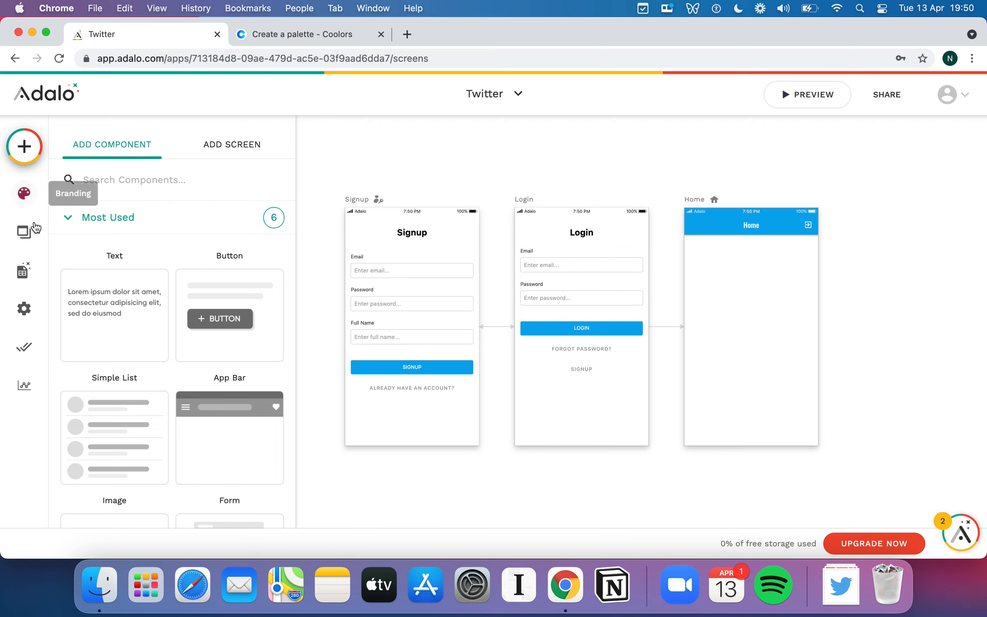
# Add a database collection named Tweets to the app.
pyautogui.click(30, 278)
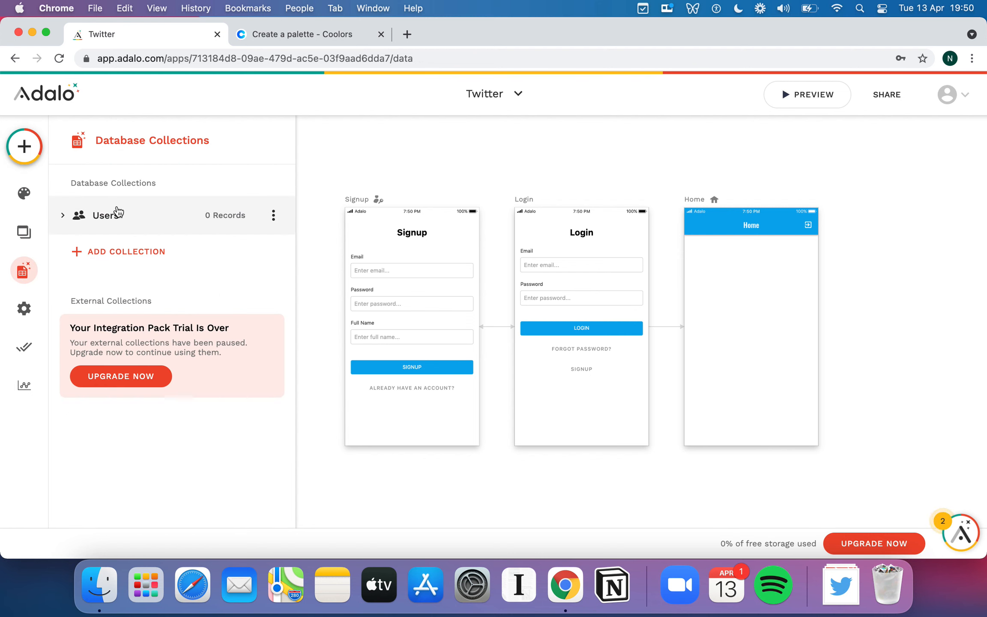
pyautogui.click(154, 253)
pyautogui.click(167, 278)
pyautogui.write('Tw')
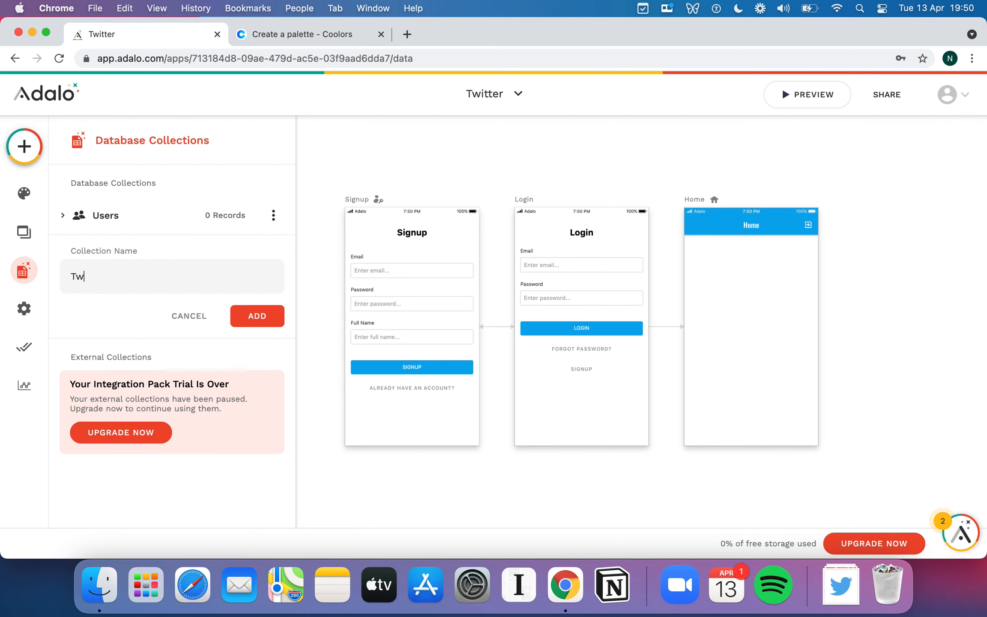
pyautogui.write('eets')
pyautogui.click(249, 319)
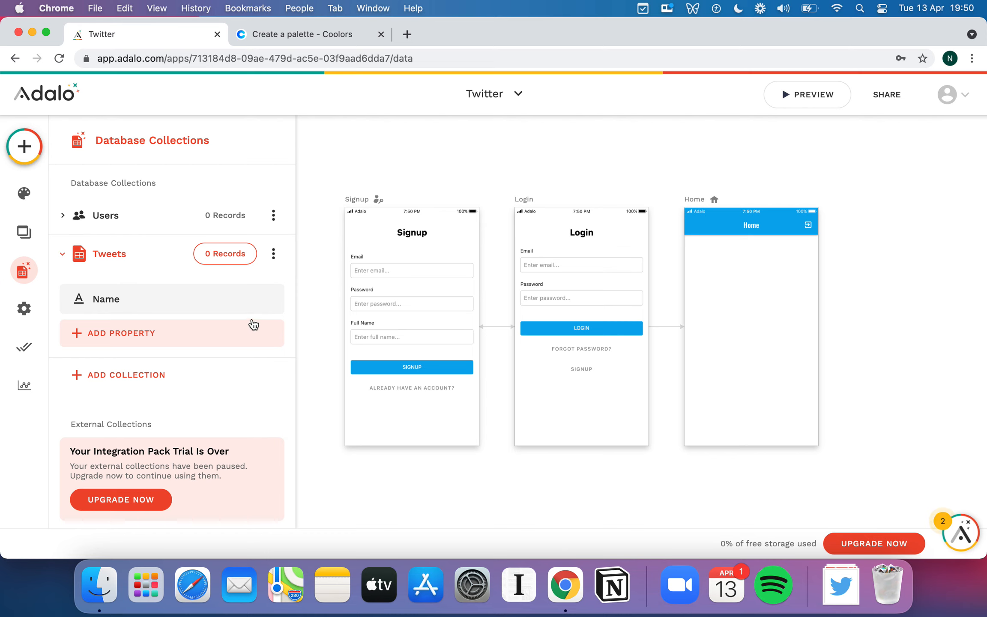
# Add a text property named Tweet to the Tweets collection.
pyautogui.click(210, 327)
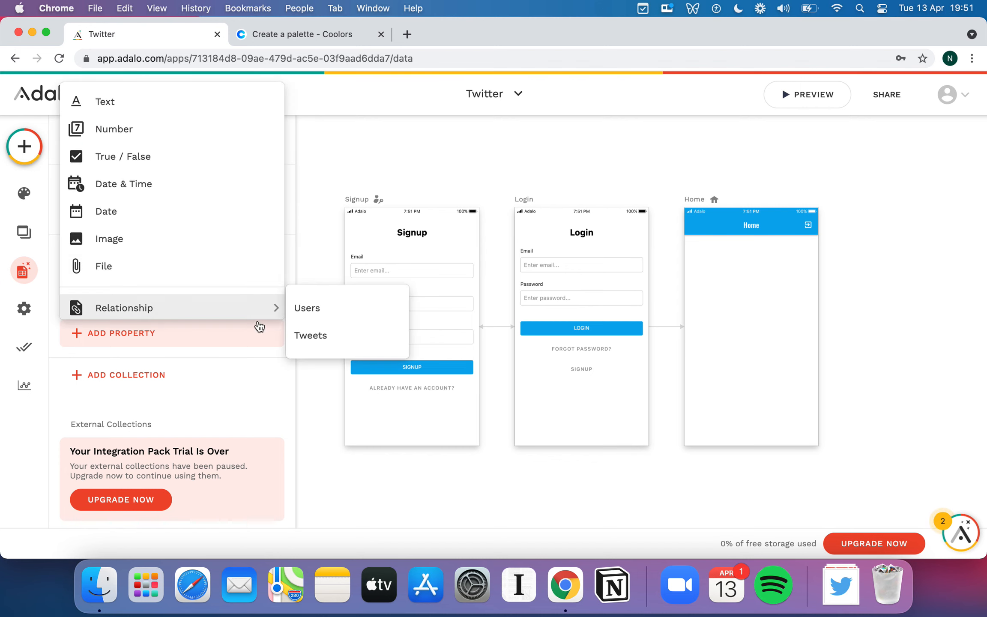
pyautogui.click(160, 107)
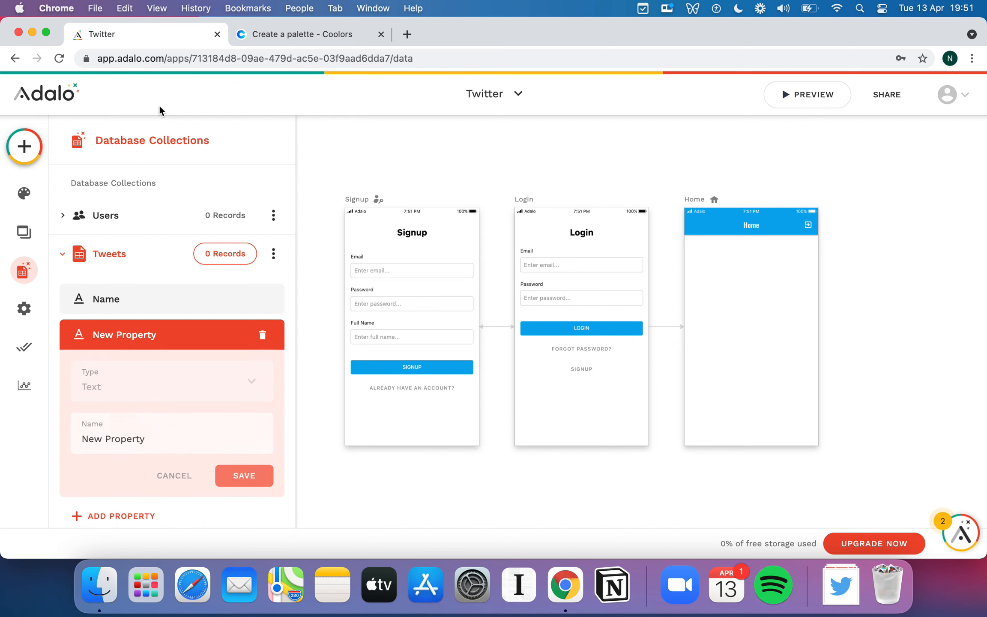
pyautogui.tripleClick(154, 431)
pyautogui.write('Tweet')
pyautogui.click(240, 472)
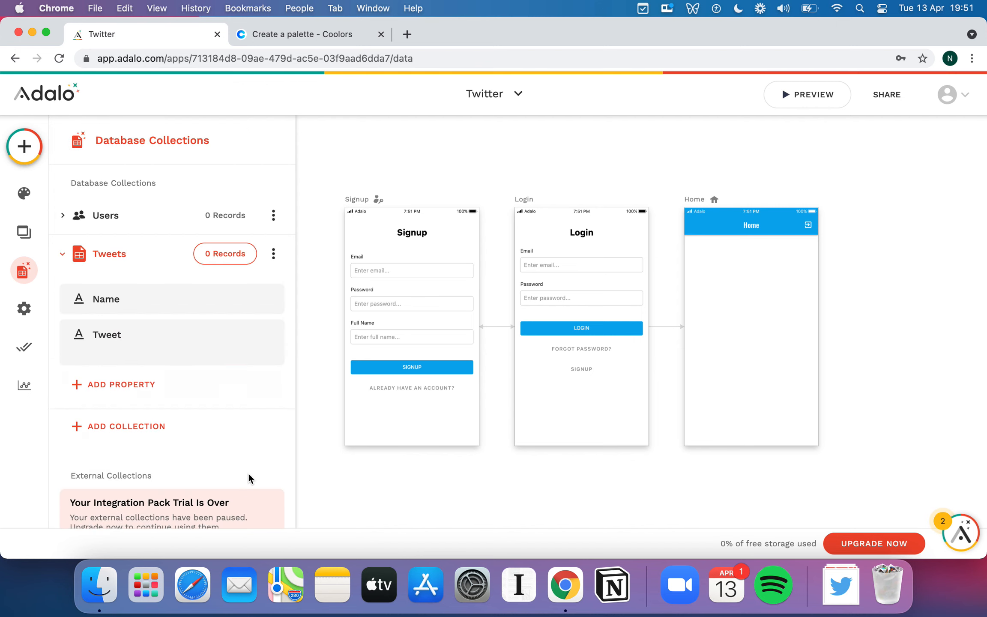
# Add a Users relationship to the Tweets collection where a User can have multiple Tweets and a Tweet belongs to one User.
pyautogui.scroll(-1, 206, 364)
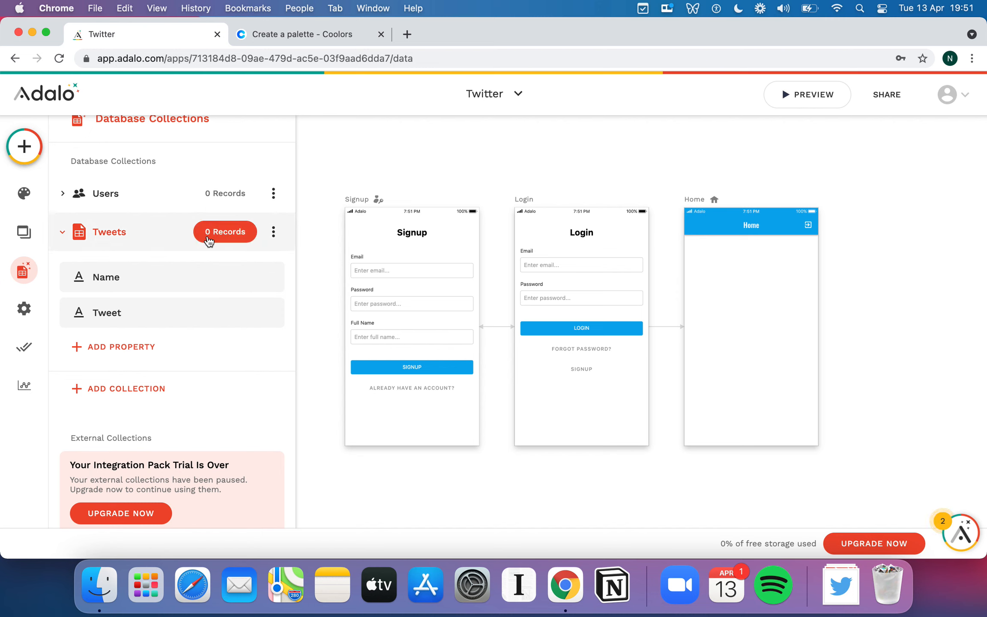
pyautogui.click(106, 341)
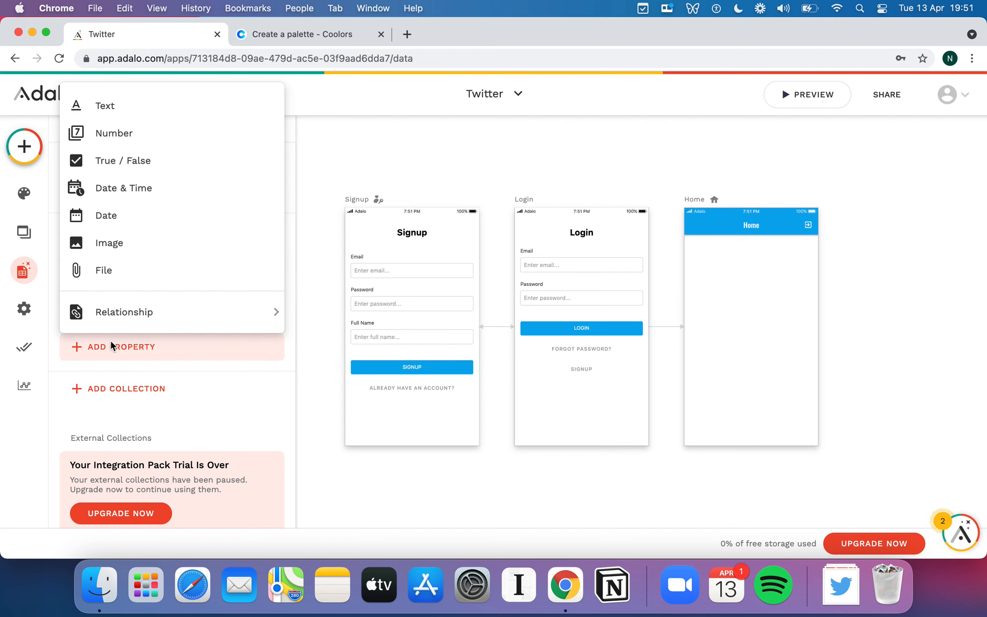
pyautogui.moveTo(150, 308)
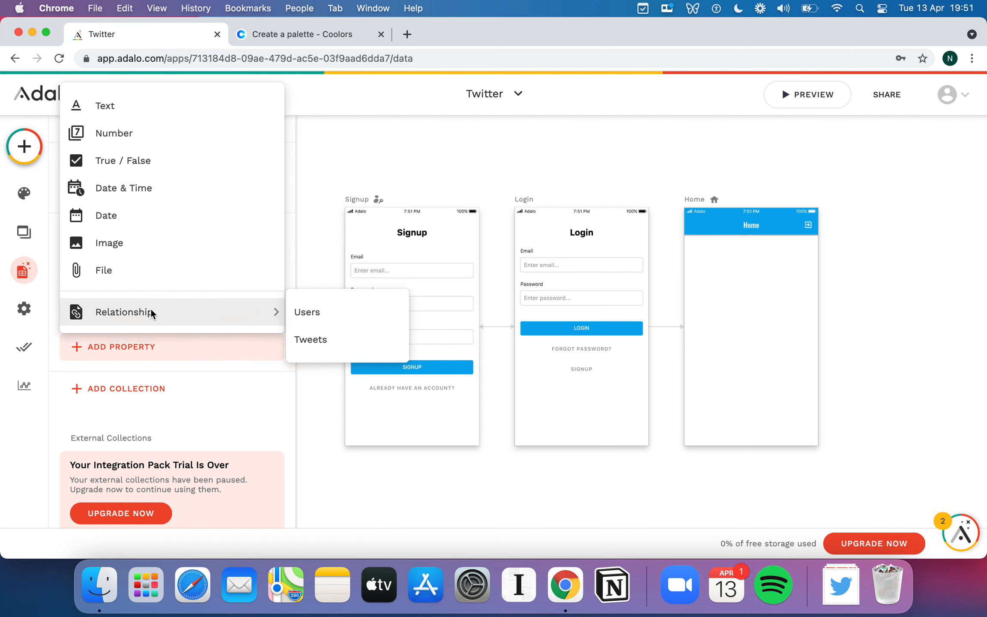
pyautogui.click(333, 316)
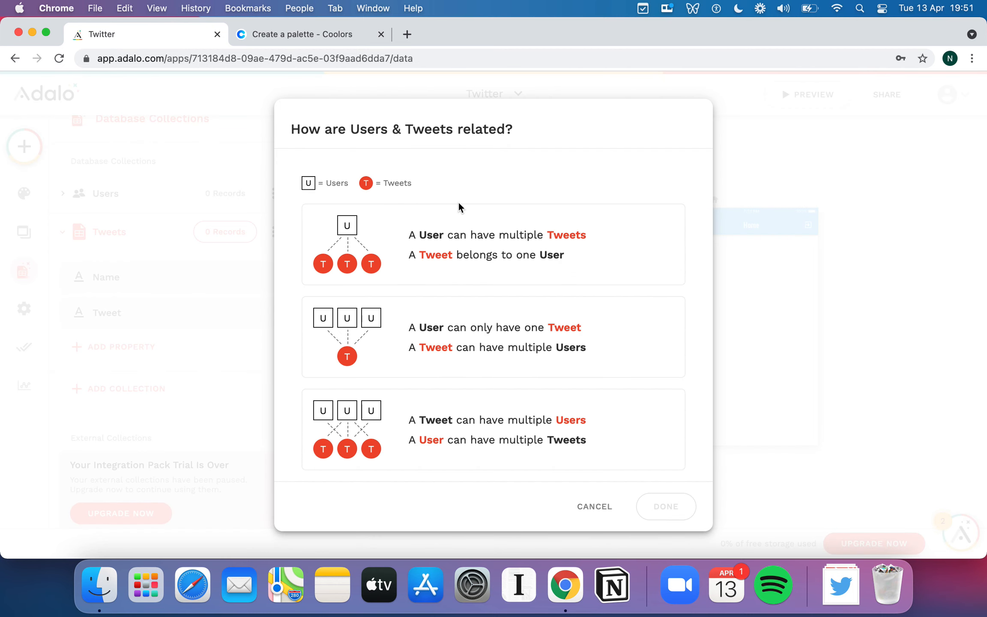
pyautogui.click(552, 258)
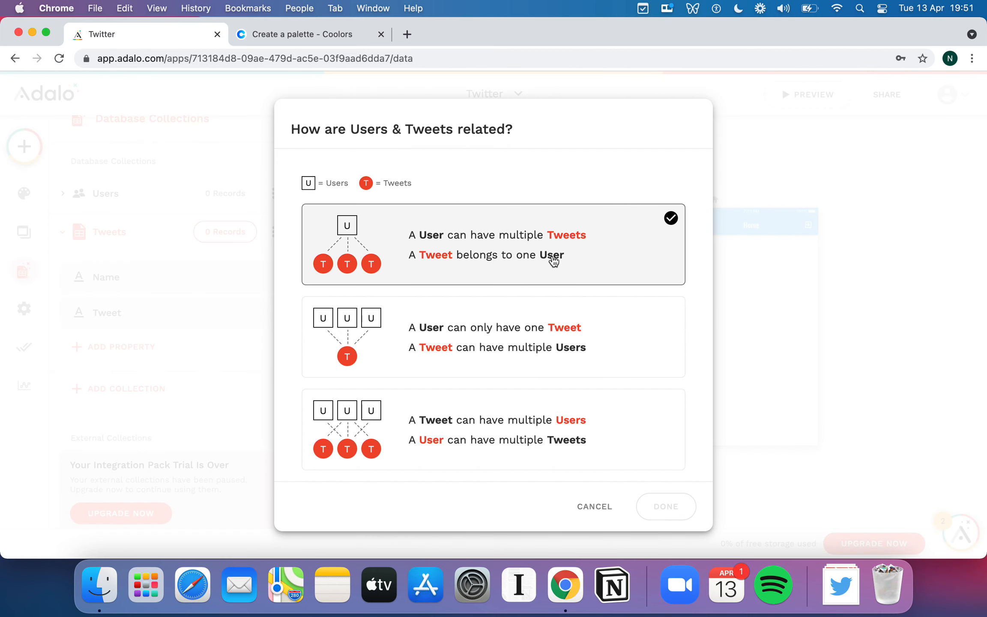
pyautogui.scroll(-1, 553, 260)
pyautogui.scroll(1, 553, 260)
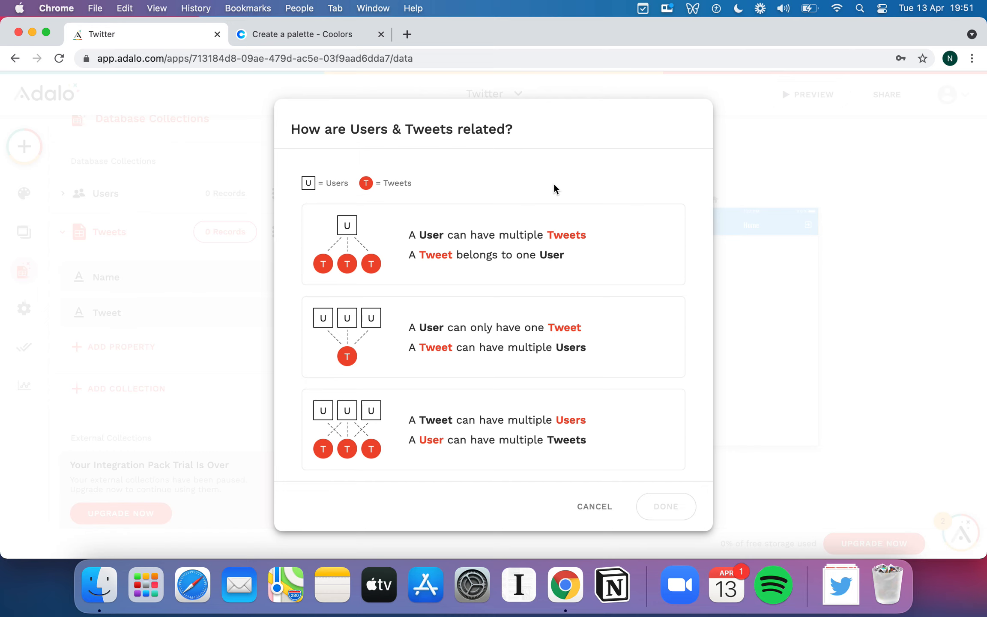
pyautogui.scroll(-1, 554, 186)
pyautogui.scroll(1, 553, 188)
pyautogui.click(575, 215)
pyautogui.scroll(-1, 572, 174)
pyautogui.scroll(1, 565, 165)
pyautogui.click(577, 238)
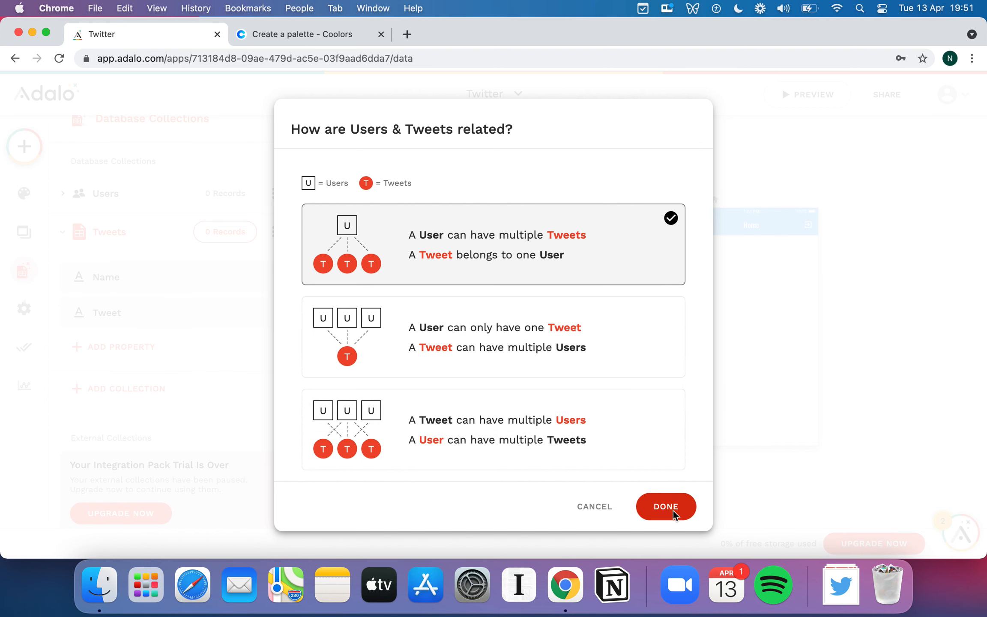
pyautogui.click(673, 510)
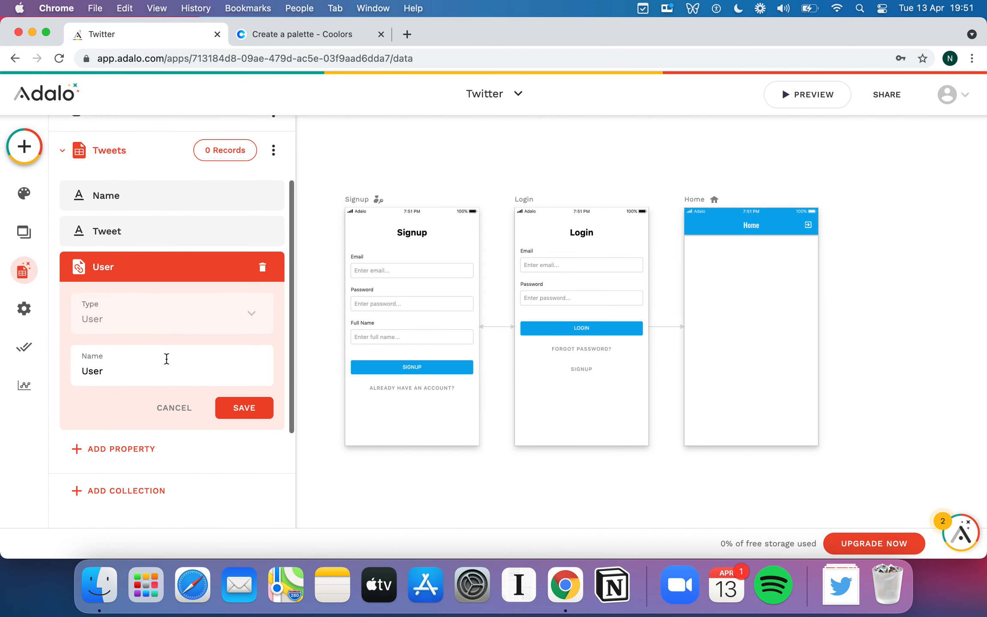
# Name the new user relationship property Tweeter and save it.
pyautogui.doubleClick(165, 366)
pyautogui.write('Tweet')
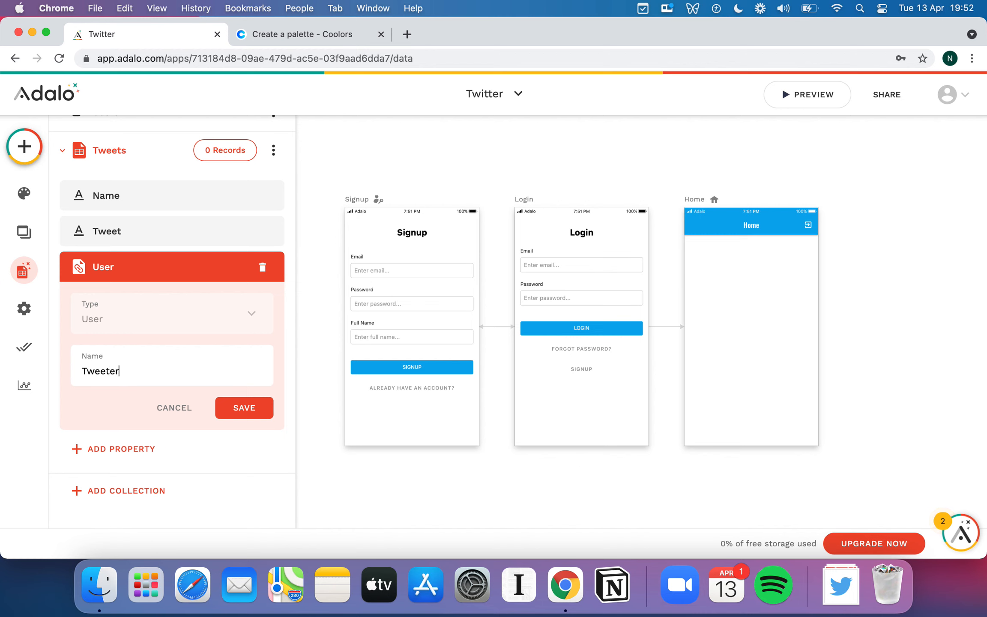
pyautogui.press('super+a')
pyautogui.click(239, 405)
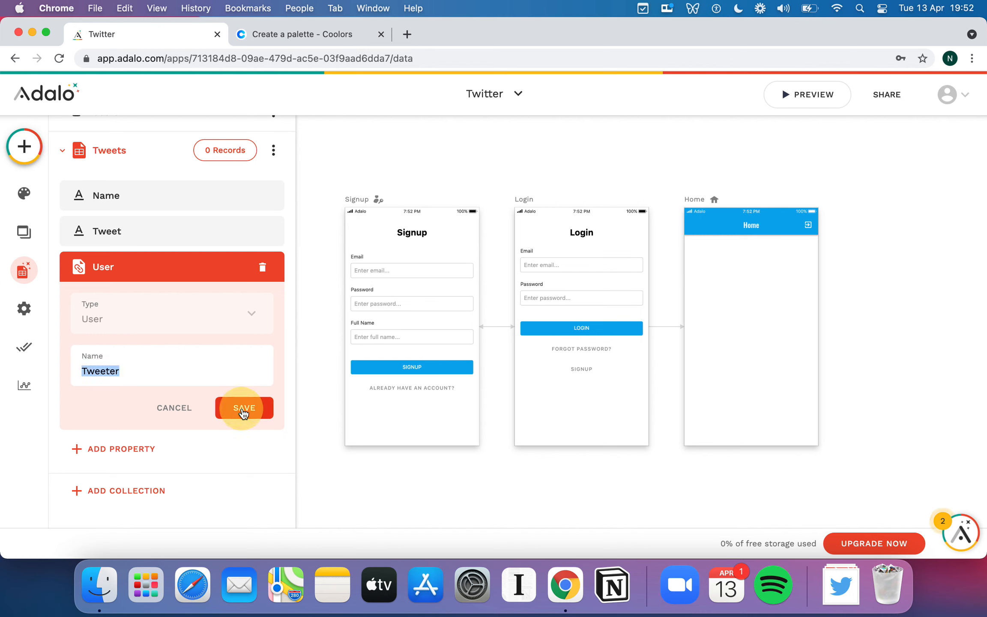
# Rename the Tweets relationship property in the Users collection as My Tweets.
pyautogui.scroll(3, 260, 311)
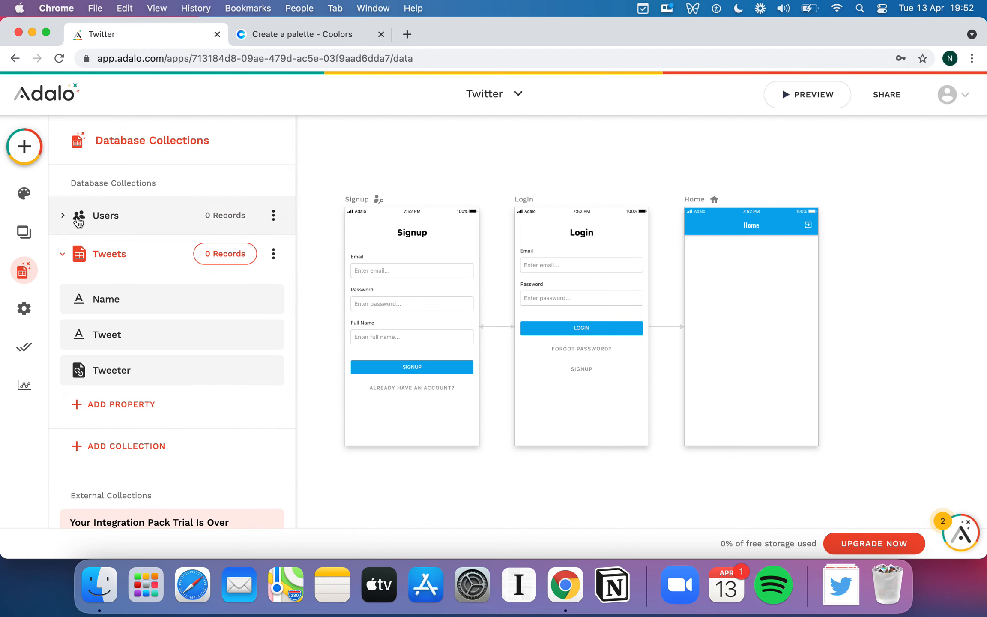
pyautogui.click(61, 216)
pyautogui.scroll(-2, 146, 252)
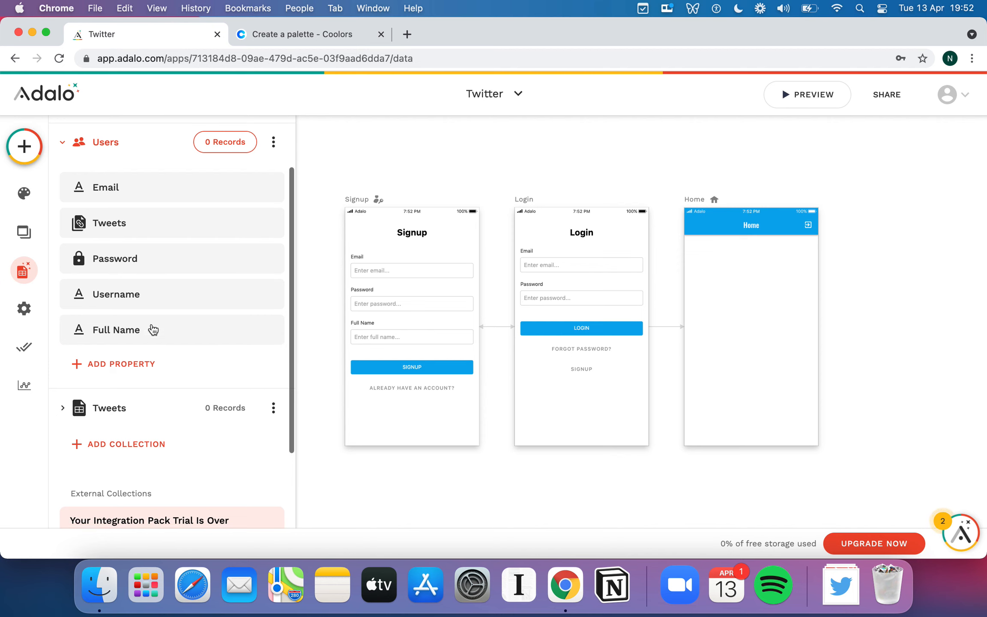
pyautogui.click(107, 227)
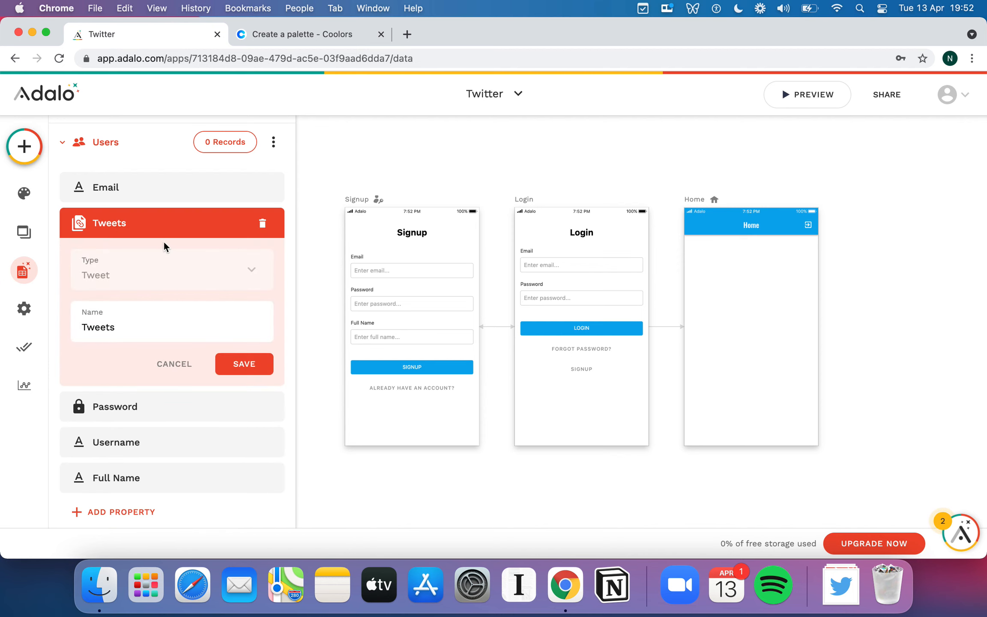
pyautogui.doubleClick(156, 326)
pyautogui.write('My')
pyautogui.click(247, 363)
# Add a second Users relationship to the Tweets collection where a Tweet can have multiple Users and a User multiple Tweets.
pyautogui.scroll(1, 129, 210)
pyautogui.scroll(-3, 199, 260)
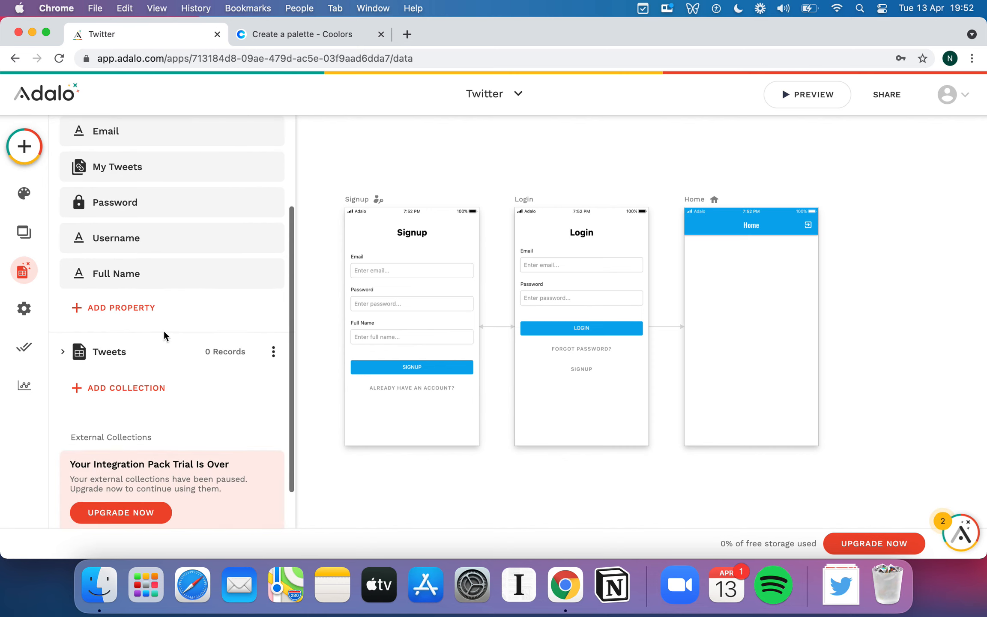
pyautogui.click(144, 354)
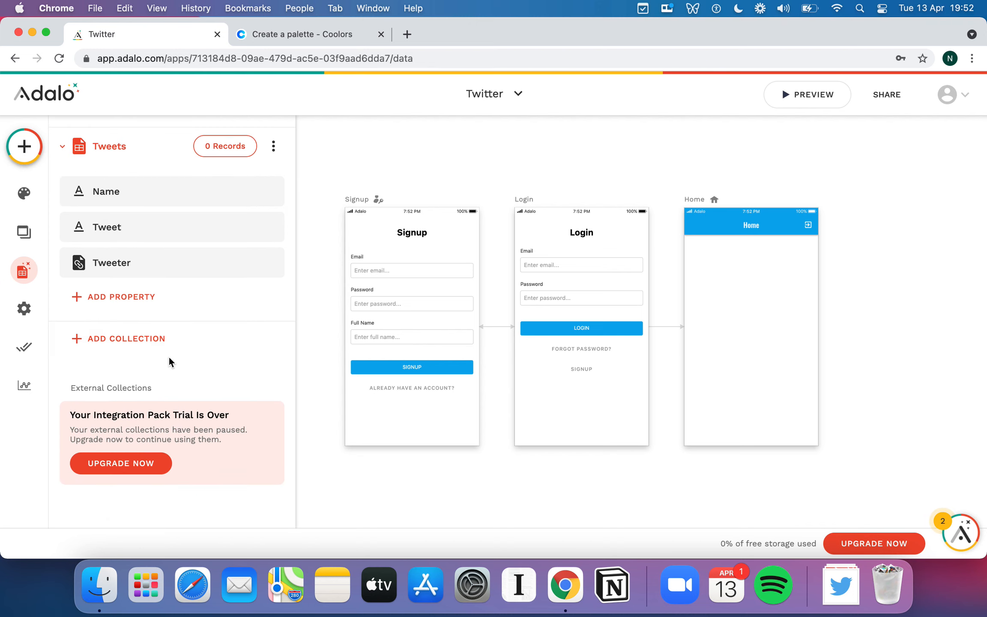
pyautogui.click(134, 302)
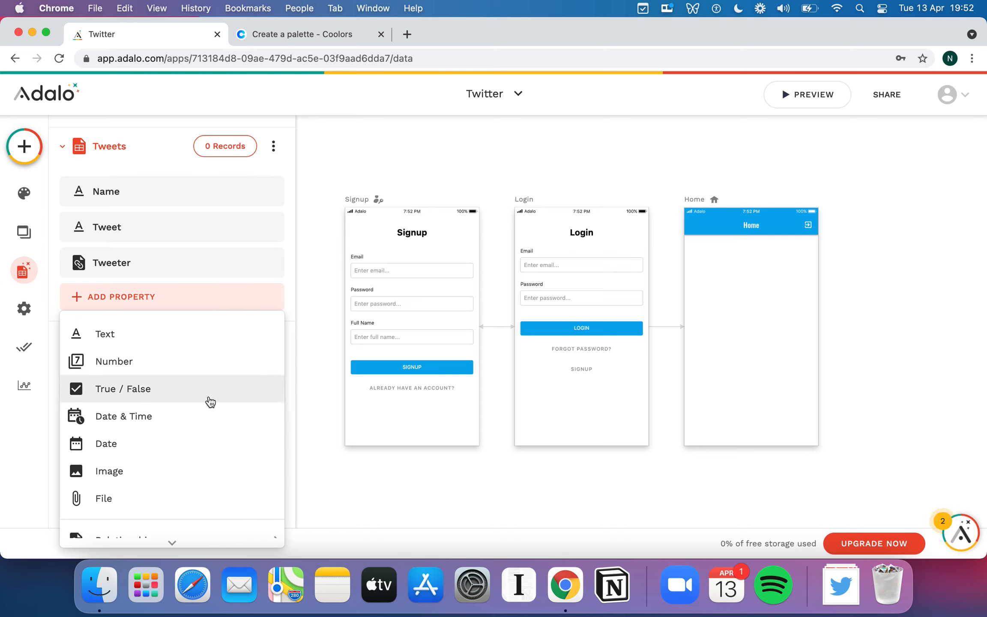
pyautogui.scroll(-2, 211, 402)
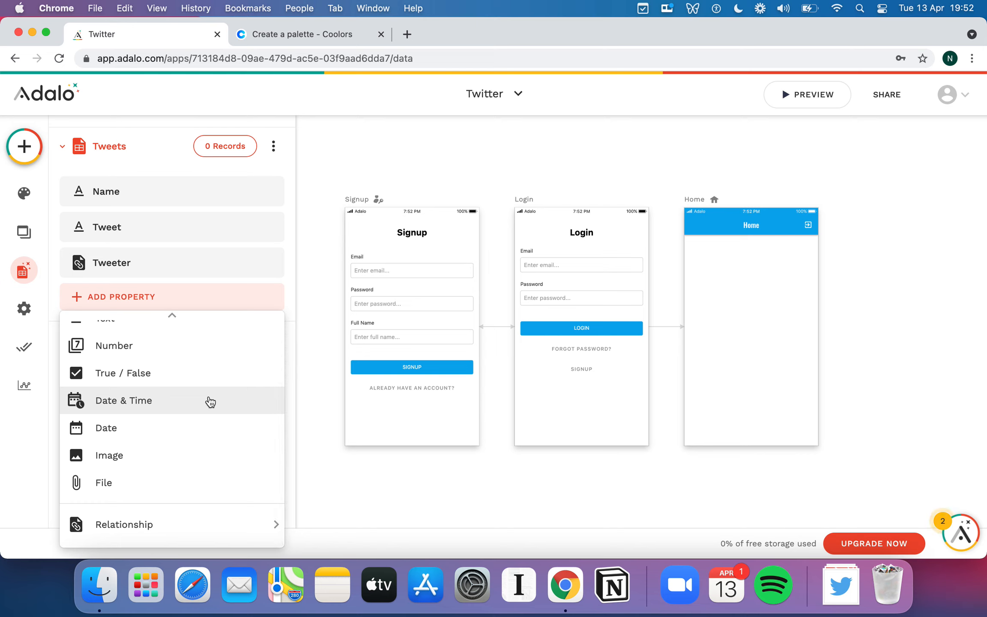
pyautogui.scroll(1, 207, 400)
pyautogui.scroll(-1, 208, 401)
pyautogui.moveTo(189, 528)
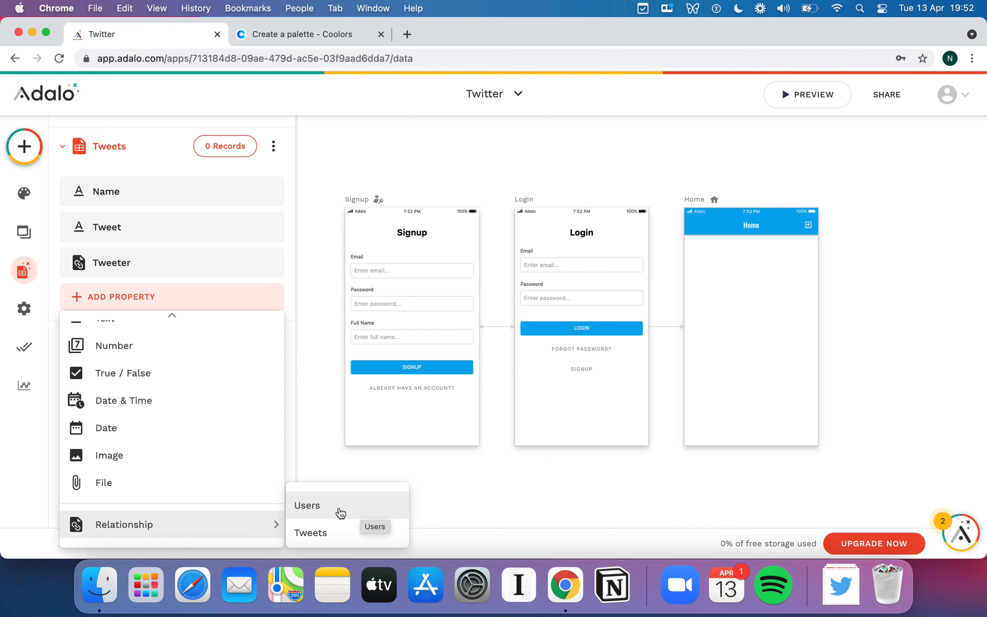
pyautogui.click(338, 512)
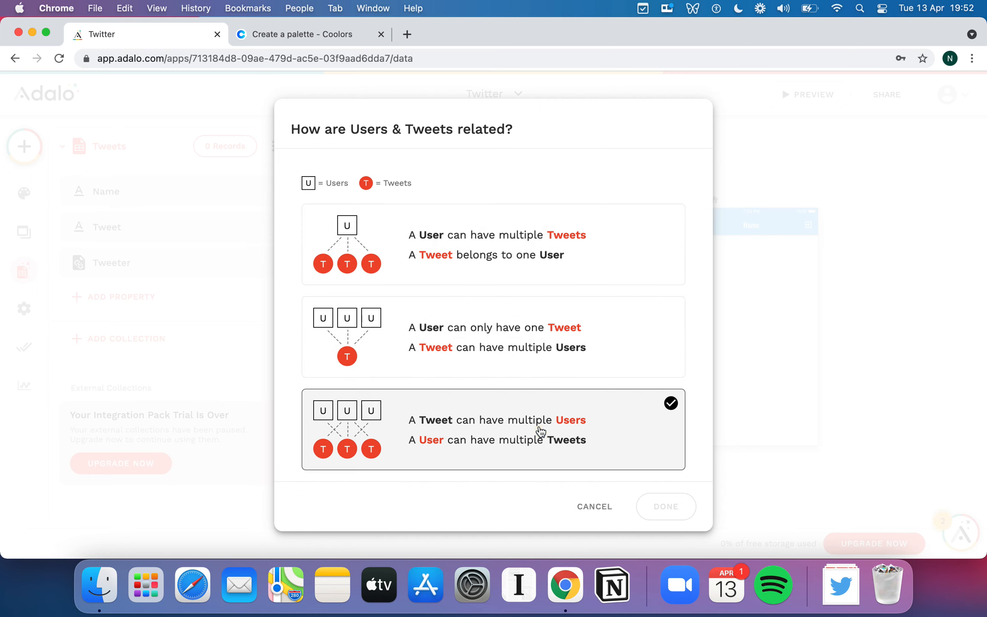
pyautogui.click(541, 430)
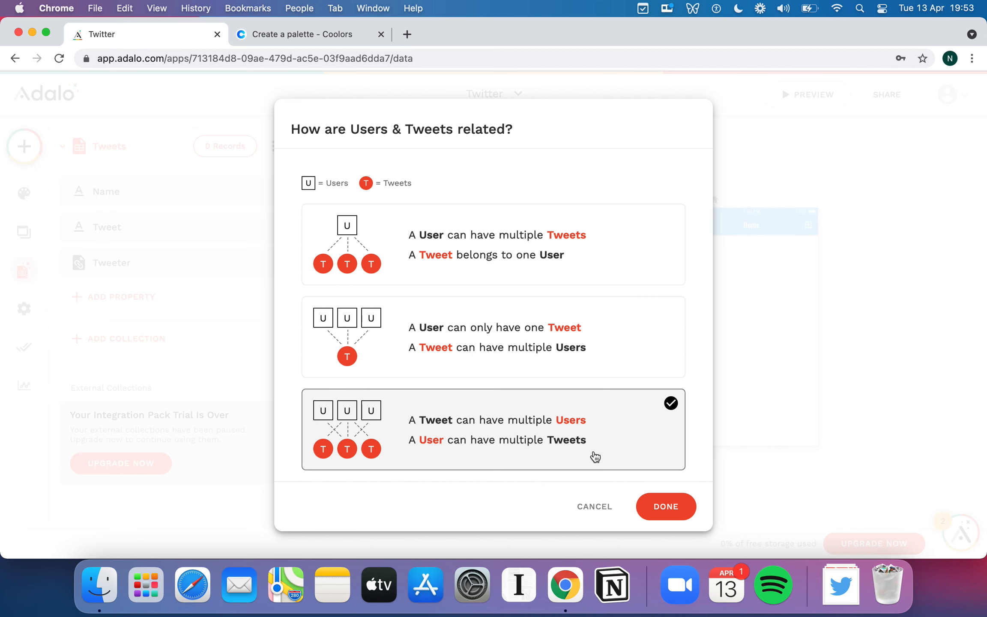
pyautogui.click(667, 506)
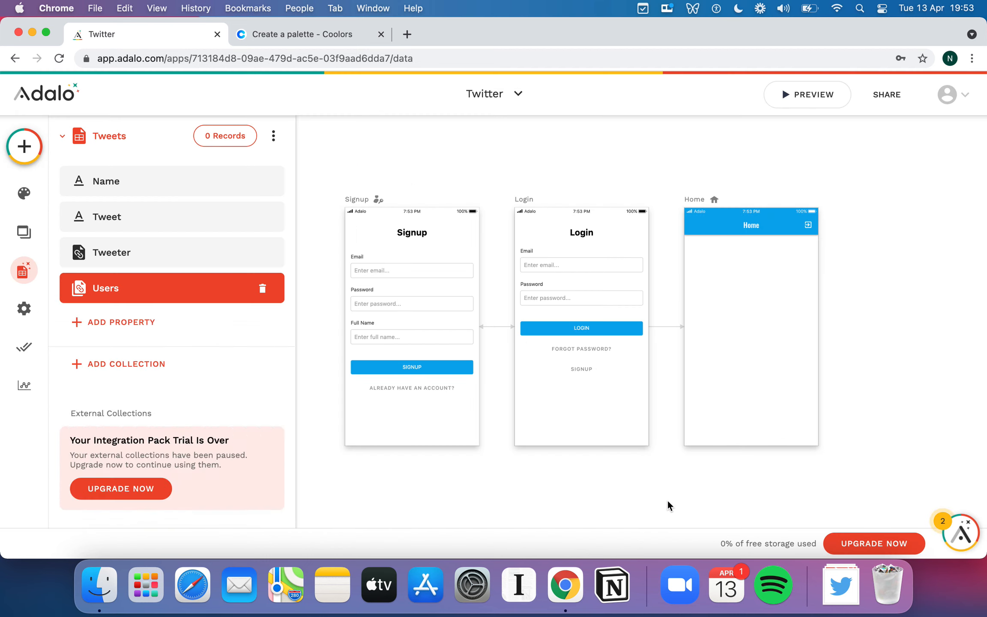
# Name the new many-to-many relationship property Re-Tweets and save it.
pyautogui.doubleClick(156, 389)
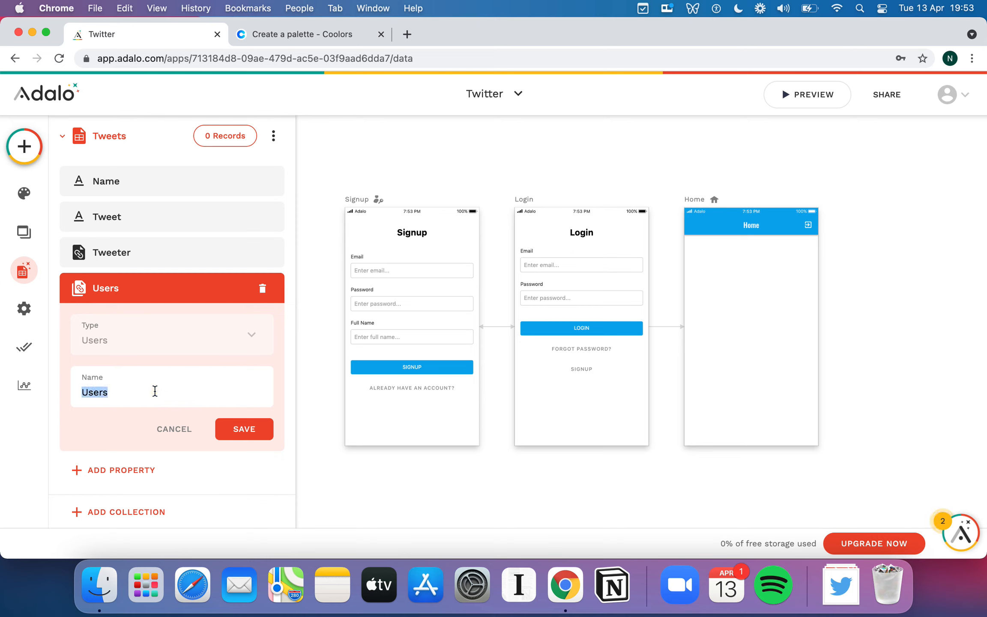
pyautogui.write('Re-Tweets')
pyautogui.click(250, 430)
pyautogui.scroll(5, 208, 294)
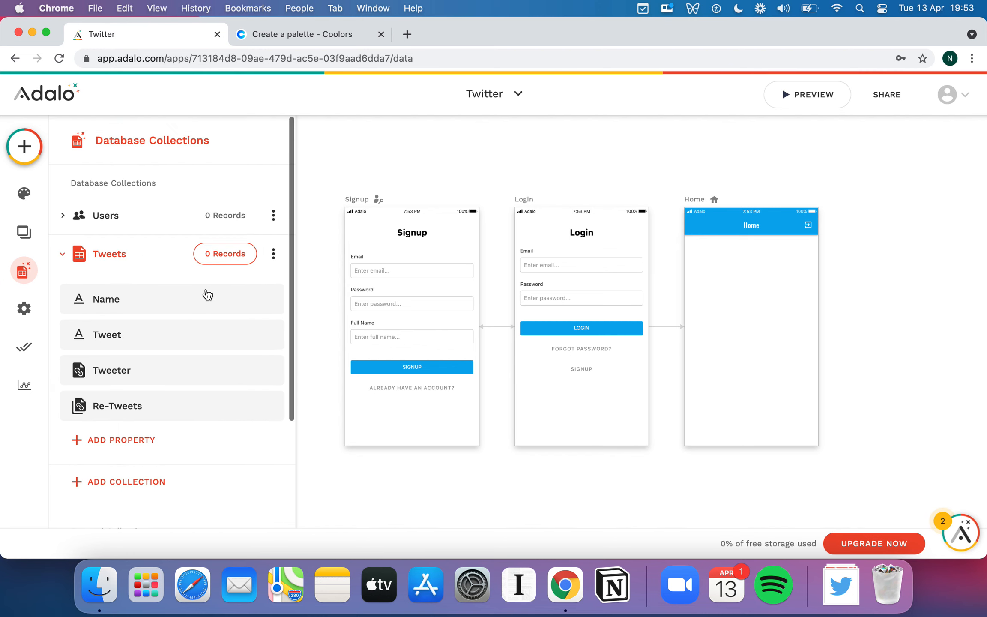
# Rename the Re-Tweets property of the Tweets collection as Re-Tweeters.
pyautogui.click(174, 415)
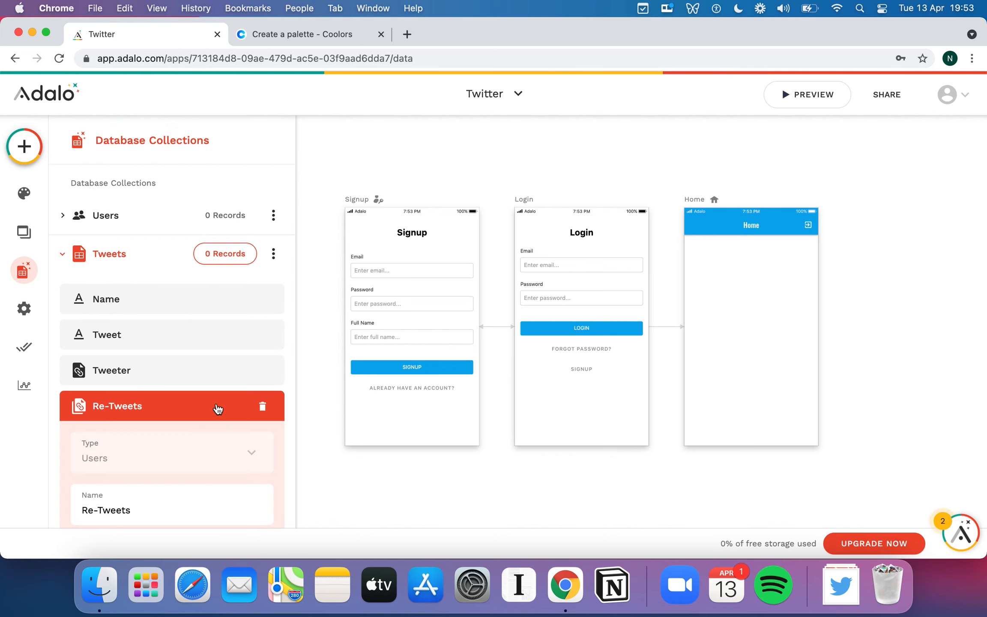
pyautogui.click(159, 508)
pyautogui.press('BackSpace')
pyautogui.write('ers')
pyautogui.scroll(-3, 182, 467)
pyautogui.click(245, 440)
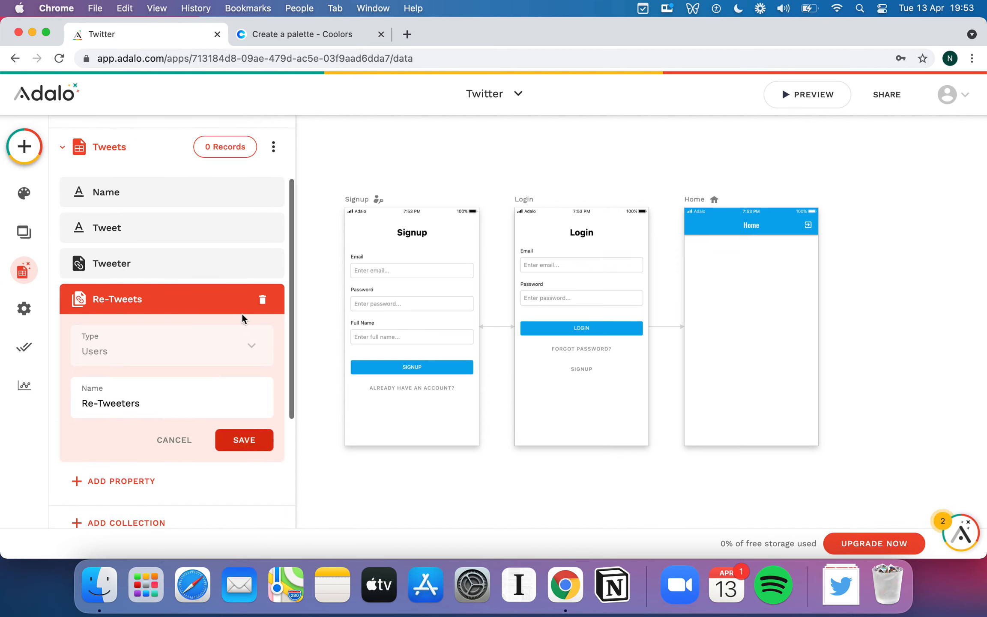
# Rename the newer Tweets relationship property in the Users collection as Re-Tweets.
pyautogui.scroll(5, 231, 304)
pyautogui.click(79, 222)
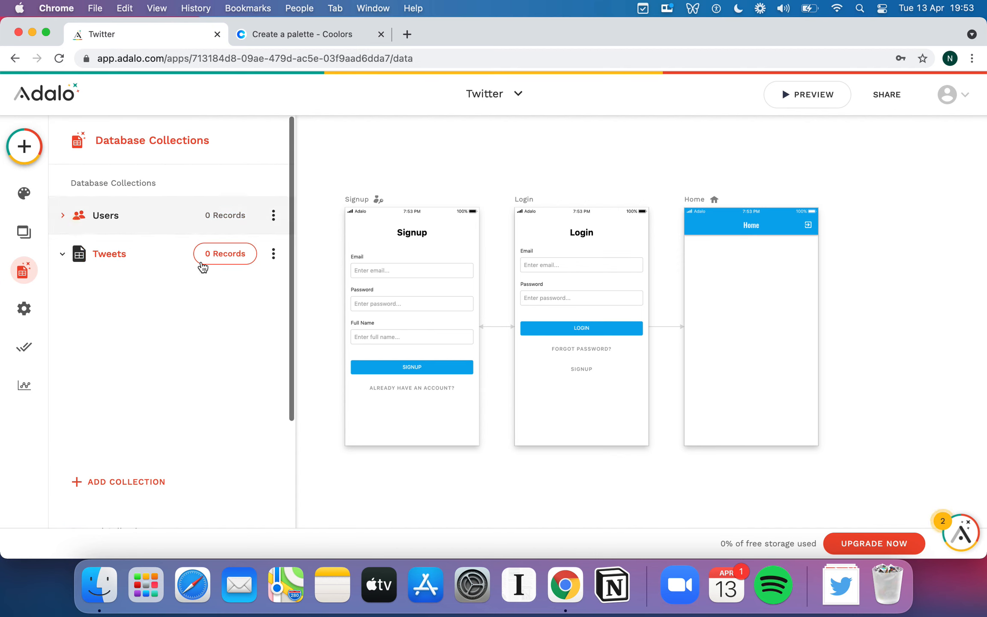
pyautogui.scroll(-3, 203, 267)
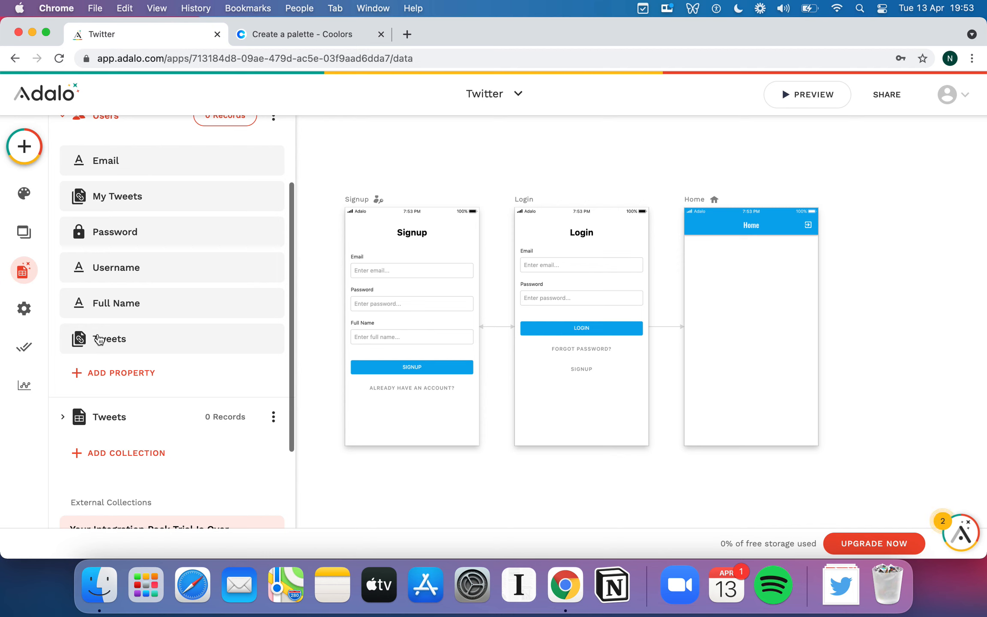
pyautogui.click(128, 341)
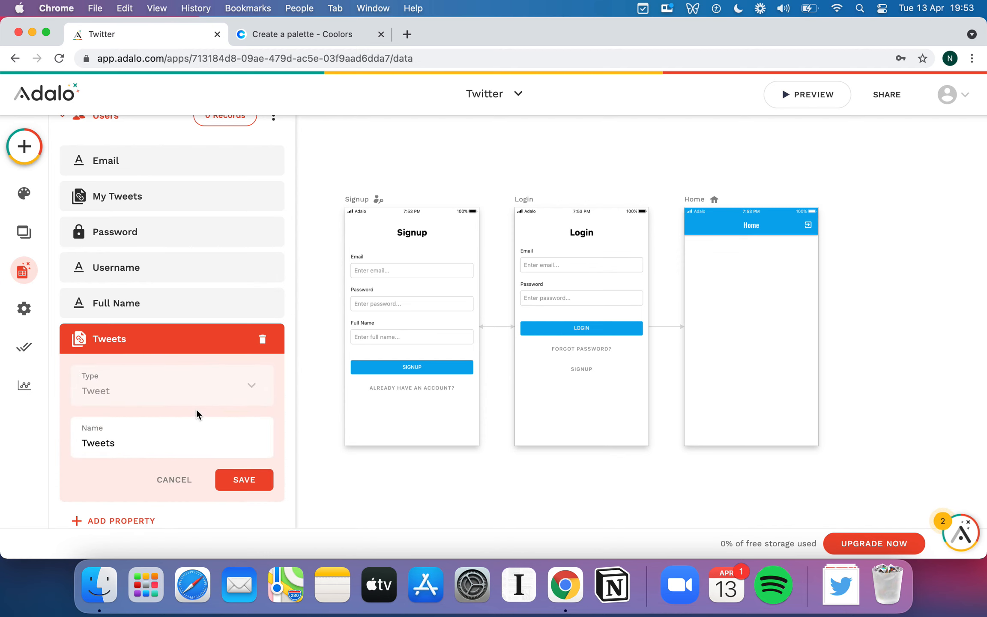
pyautogui.doubleClick(126, 437)
pyautogui.write('Re-')
pyautogui.scroll(1, 195, 369)
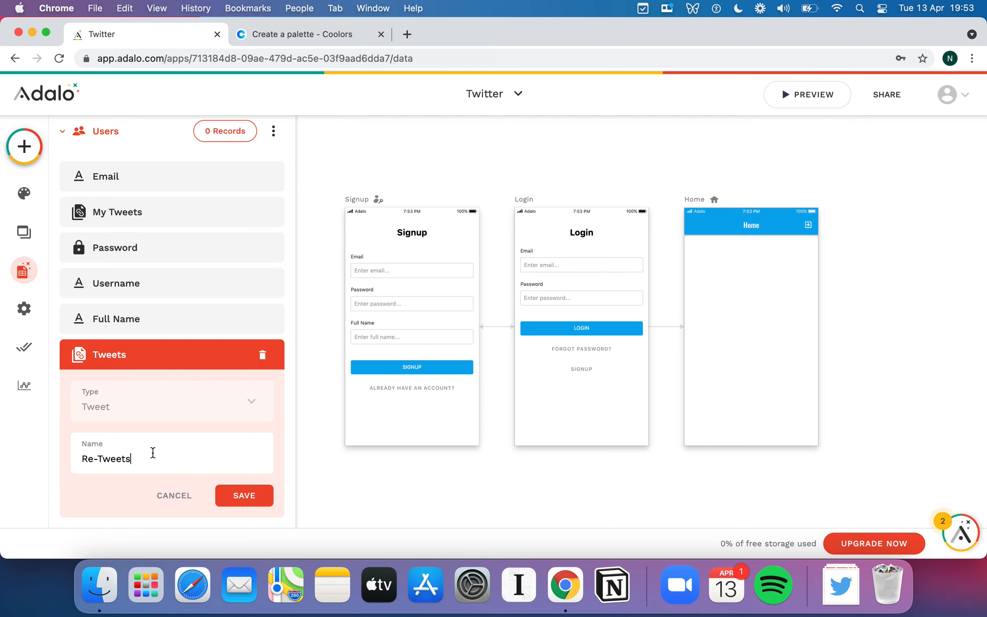
pyautogui.click(238, 500)
# Add a third Users relationship to the Tweets collection where a Tweet can have multiple Users and a User multiple Tweets.
pyautogui.scroll(2, 170, 322)
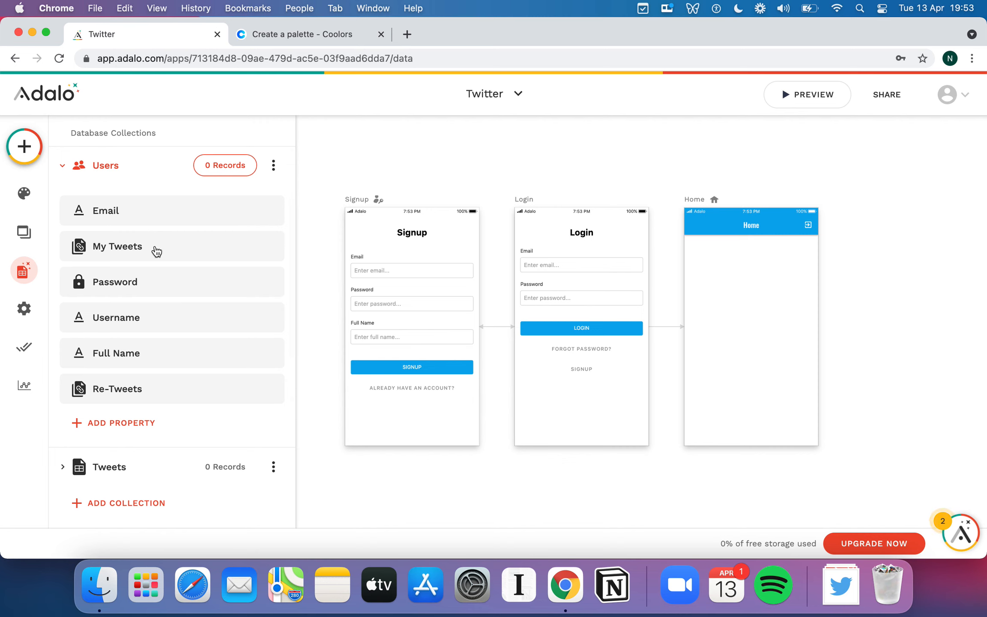
pyautogui.scroll(-4, 220, 337)
pyautogui.click(103, 378)
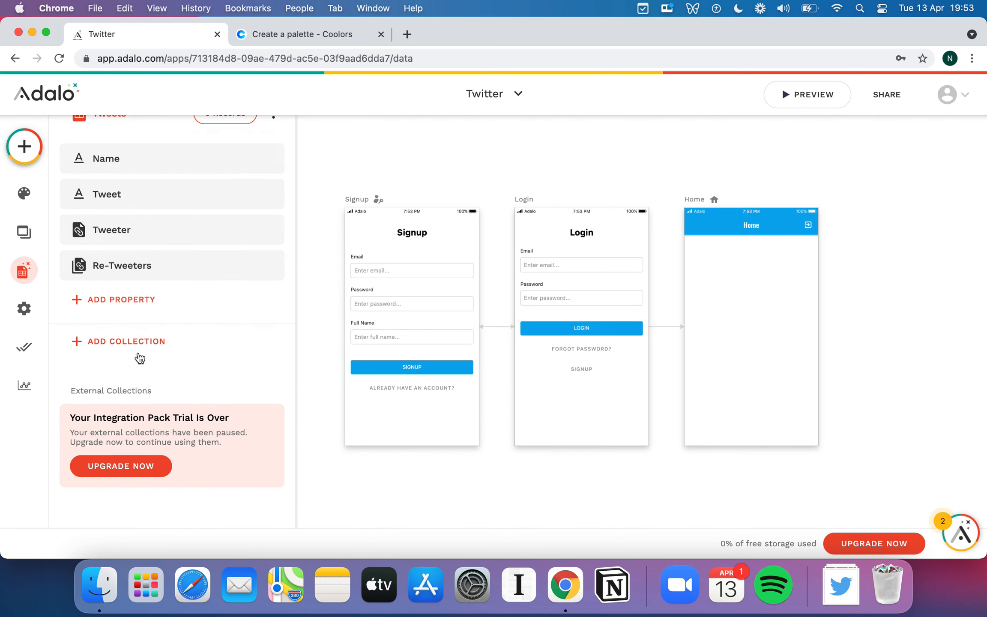
pyautogui.click(161, 309)
pyautogui.scroll(-1, 197, 347)
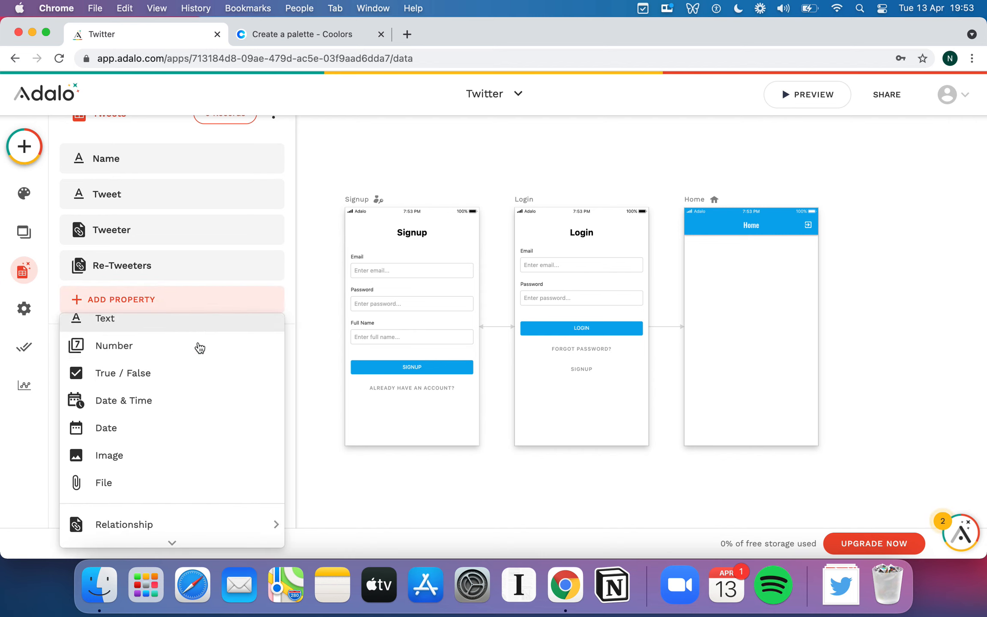
pyautogui.moveTo(142, 526)
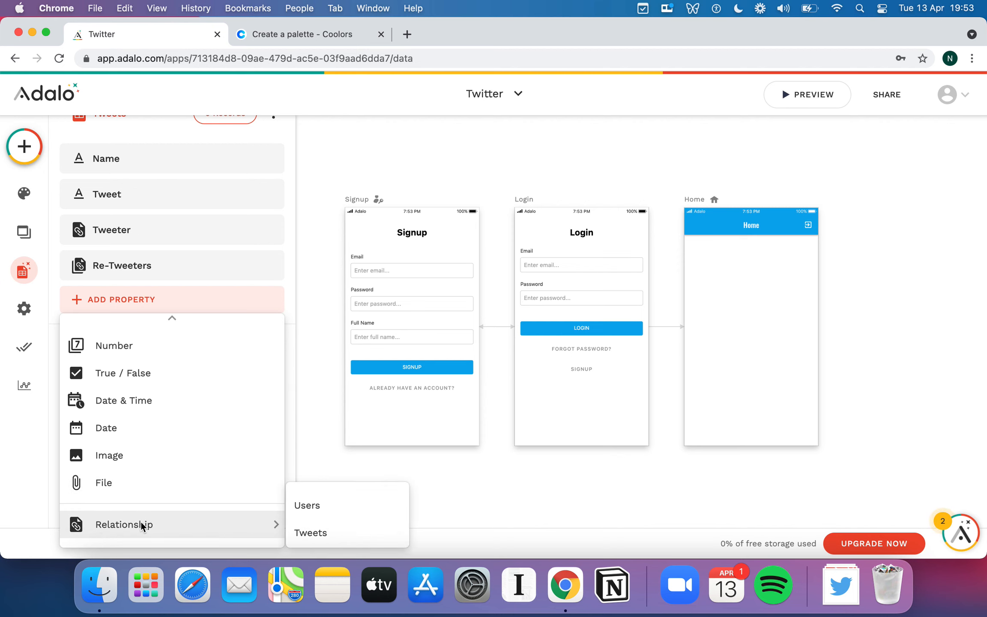
pyautogui.click(325, 504)
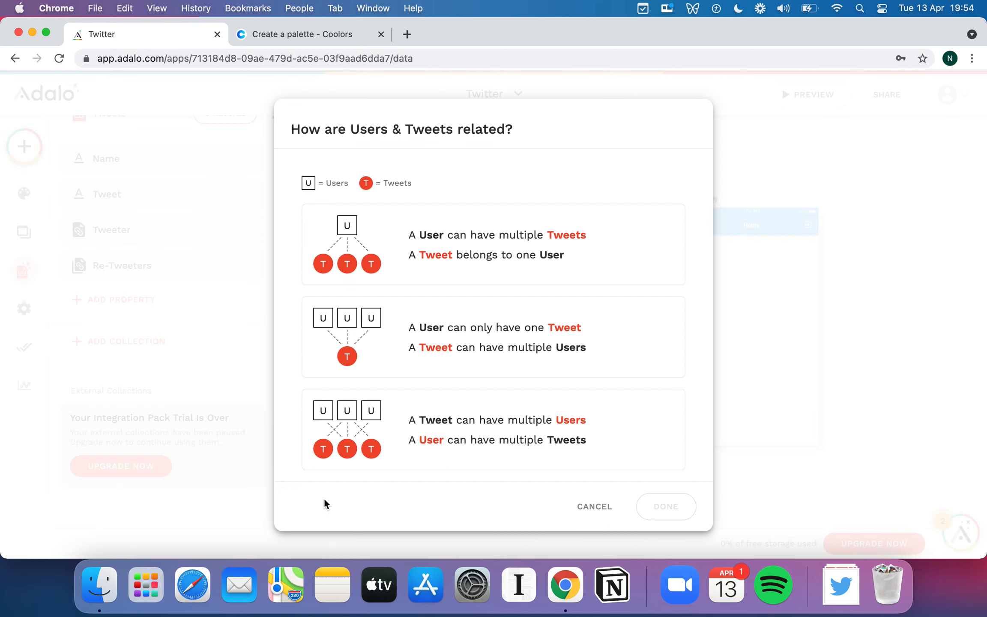
pyautogui.click(441, 309)
pyautogui.click(471, 446)
pyautogui.click(493, 431)
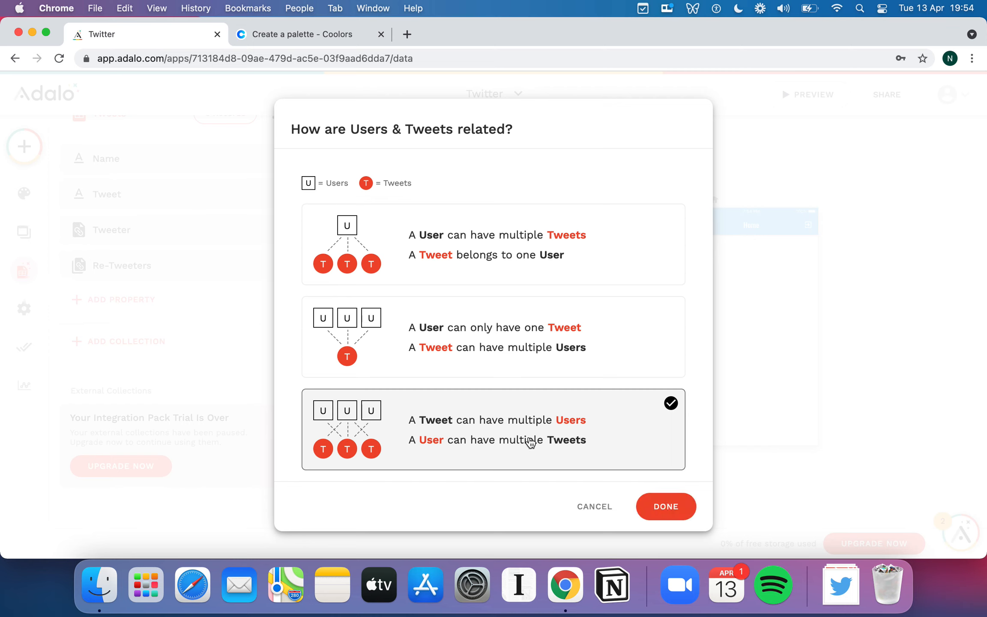
pyautogui.click(672, 508)
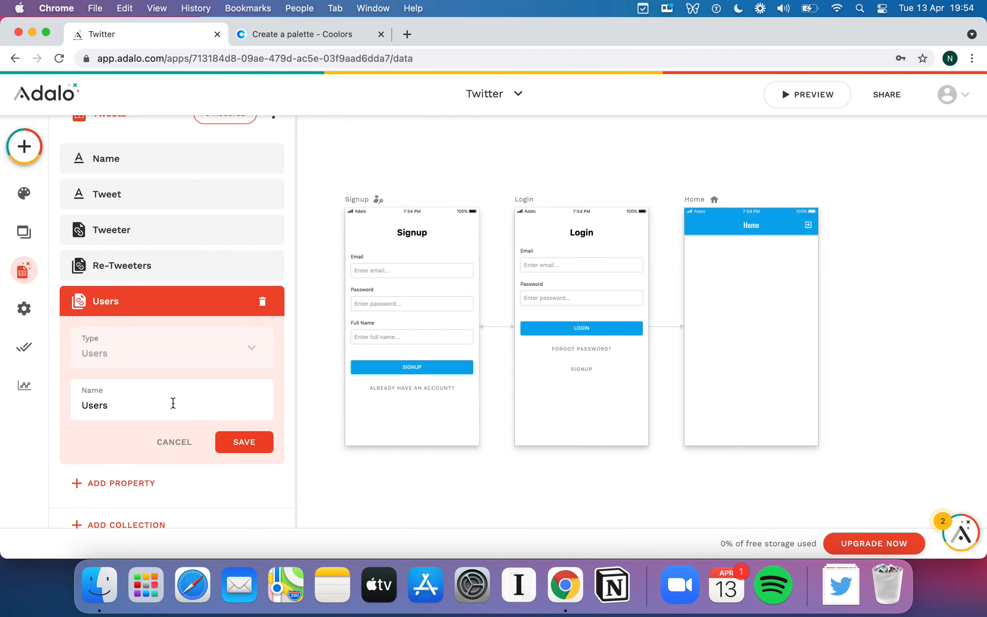
# Name the new many-to-many Users relationship property of the Tweets collection Likers and save it.
pyautogui.doubleClick(172, 401)
pyautogui.write('Lik')
pyautogui.press('super+a')
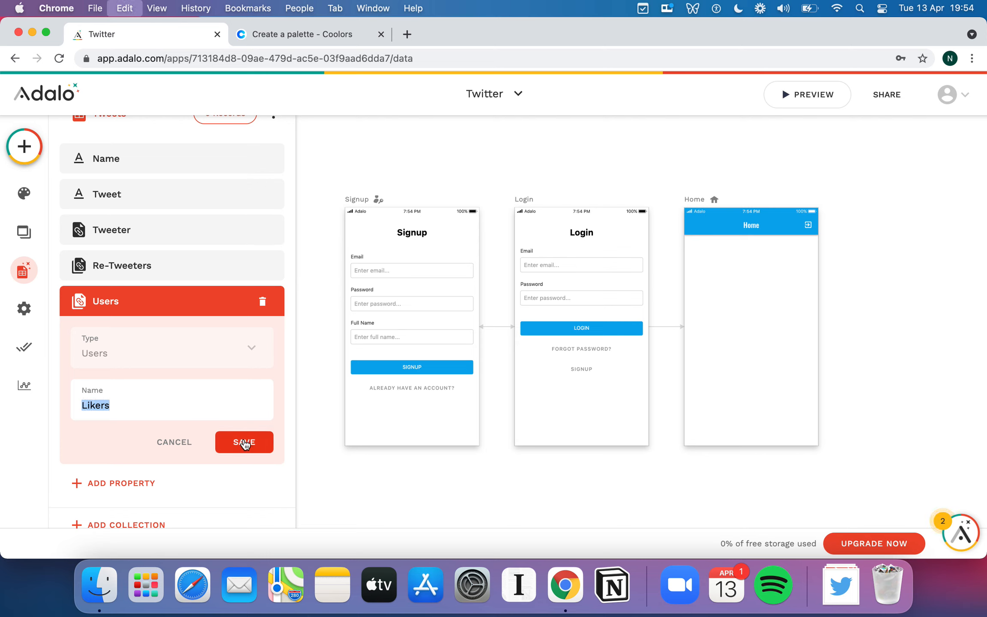
pyautogui.click(244, 442)
# Rename the newest Tweets relationship property in the Users collection as Likes.
pyautogui.scroll(3, 170, 269)
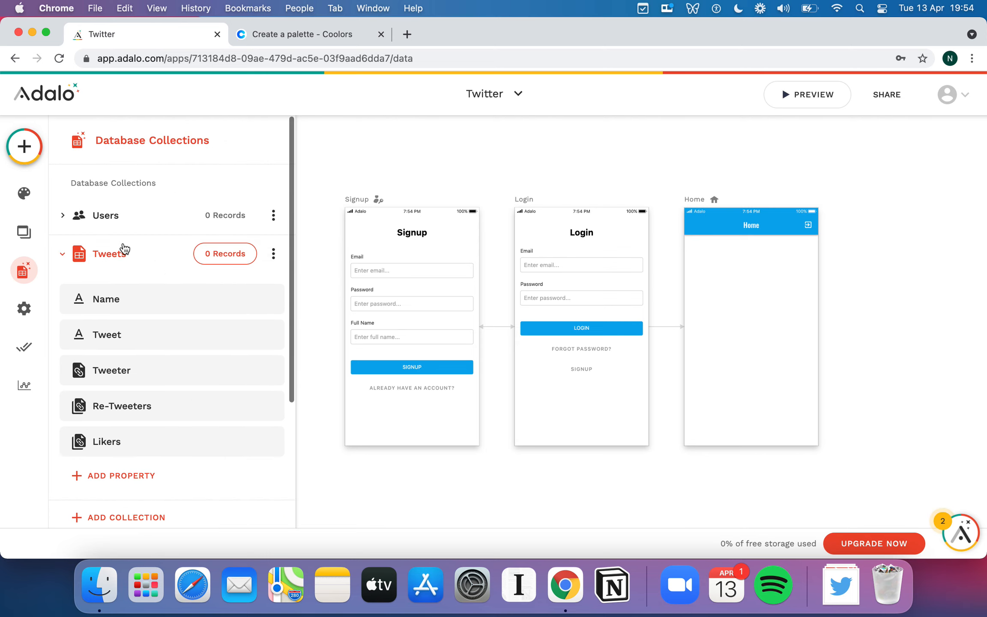
pyautogui.click(68, 213)
pyautogui.scroll(-3, 154, 307)
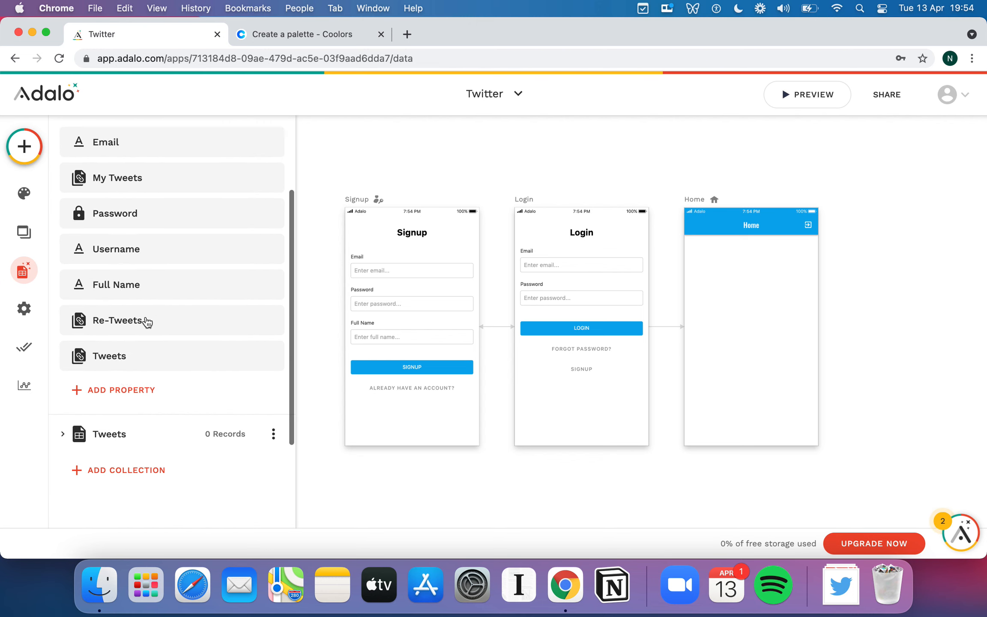
pyautogui.click(136, 360)
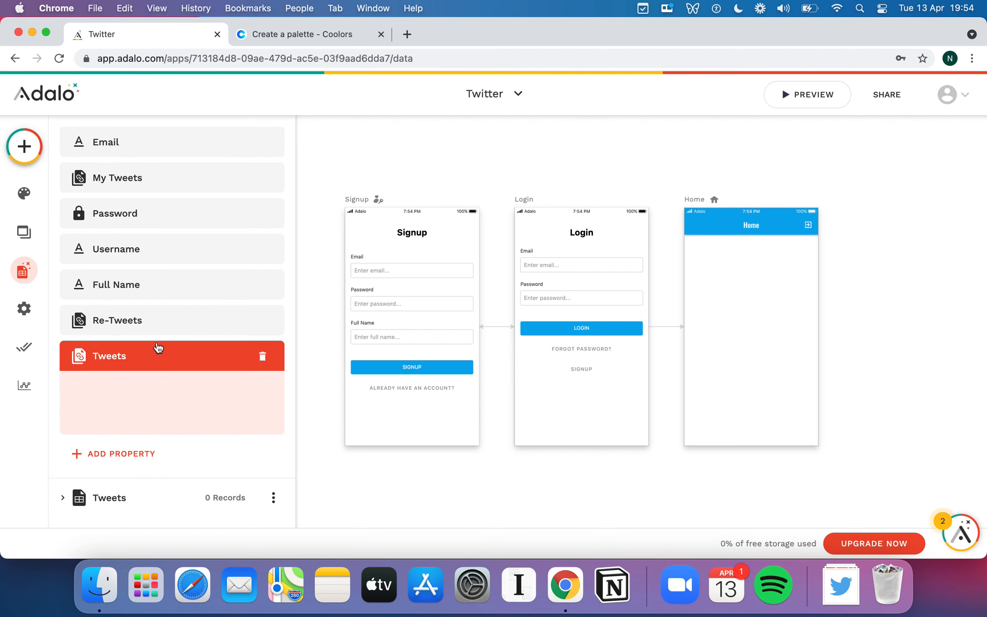
pyautogui.click(161, 463)
pyautogui.press('super+a')
pyautogui.write('Likes')
pyautogui.click(246, 499)
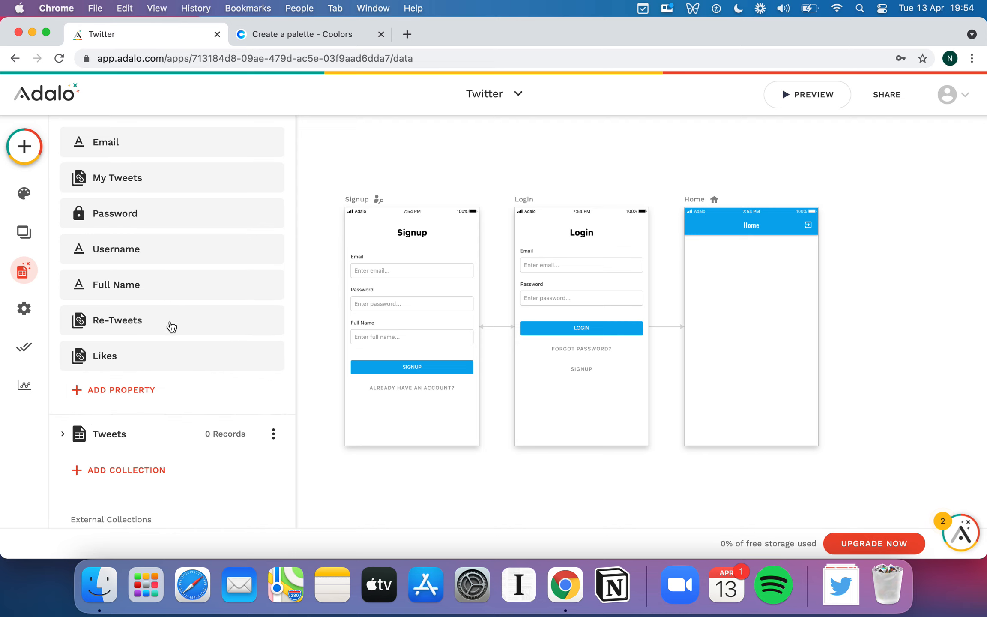
# Review the matching relationship properties of the Tweets and Users collections for tweets, re-tweets and likes.
pyautogui.click(100, 434)
pyautogui.scroll(5, 146, 264)
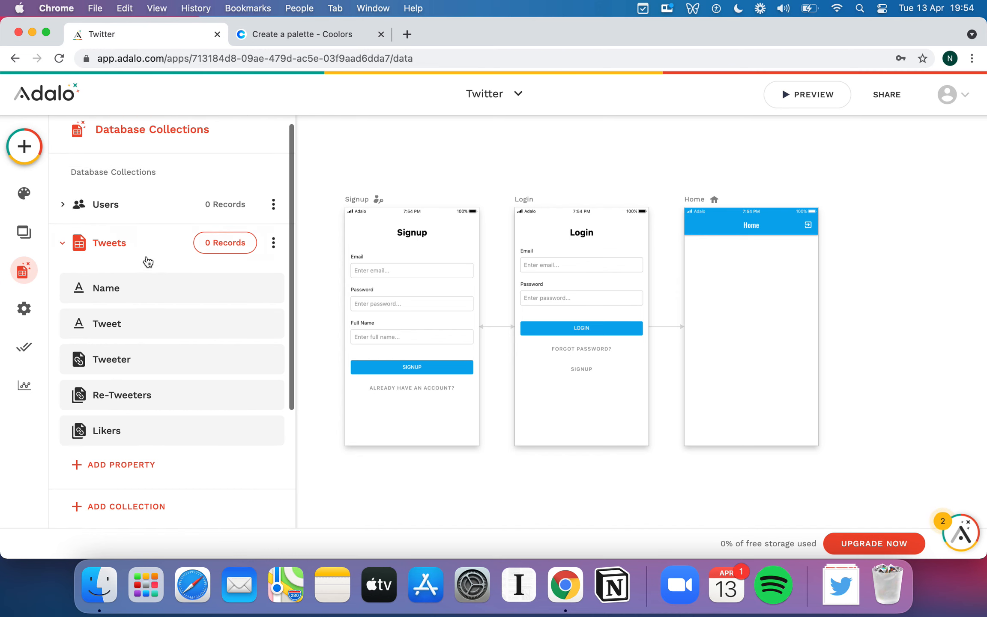
pyautogui.click(63, 209)
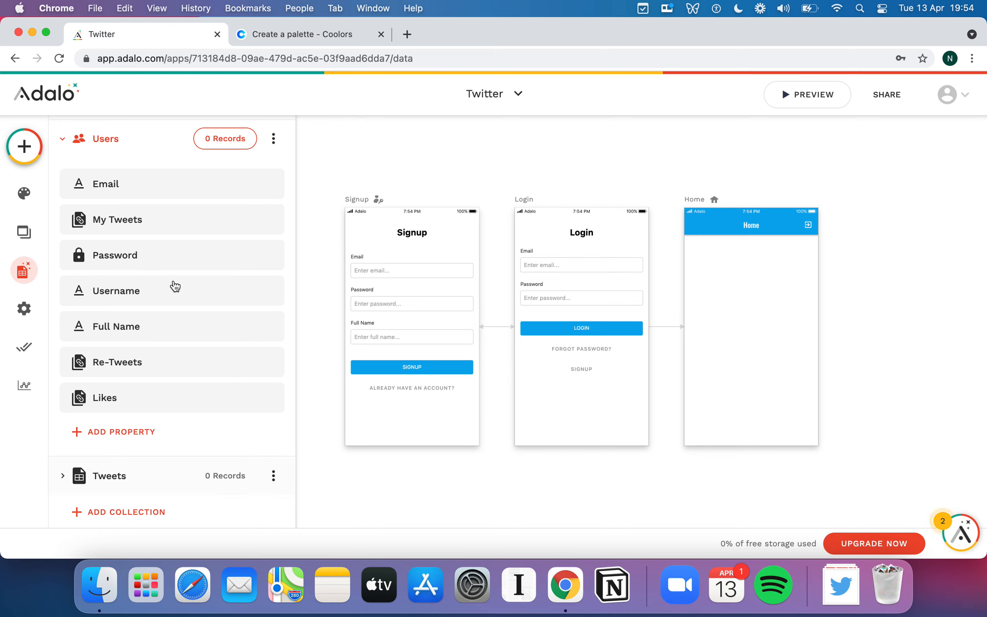
pyautogui.scroll(-3, 153, 414)
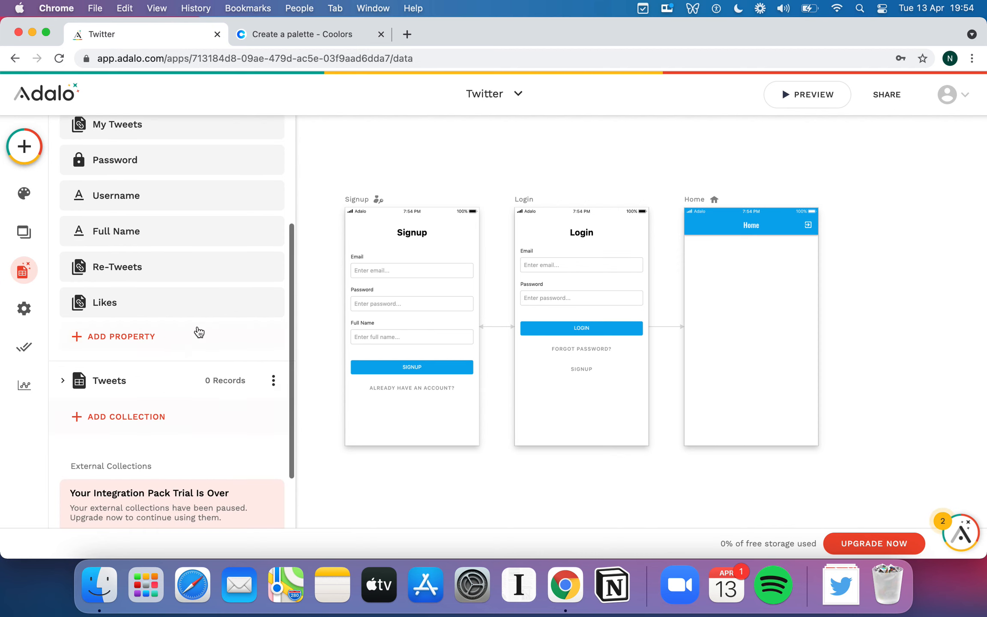
pyautogui.scroll(1, 148, 277)
pyautogui.scroll(2, 165, 295)
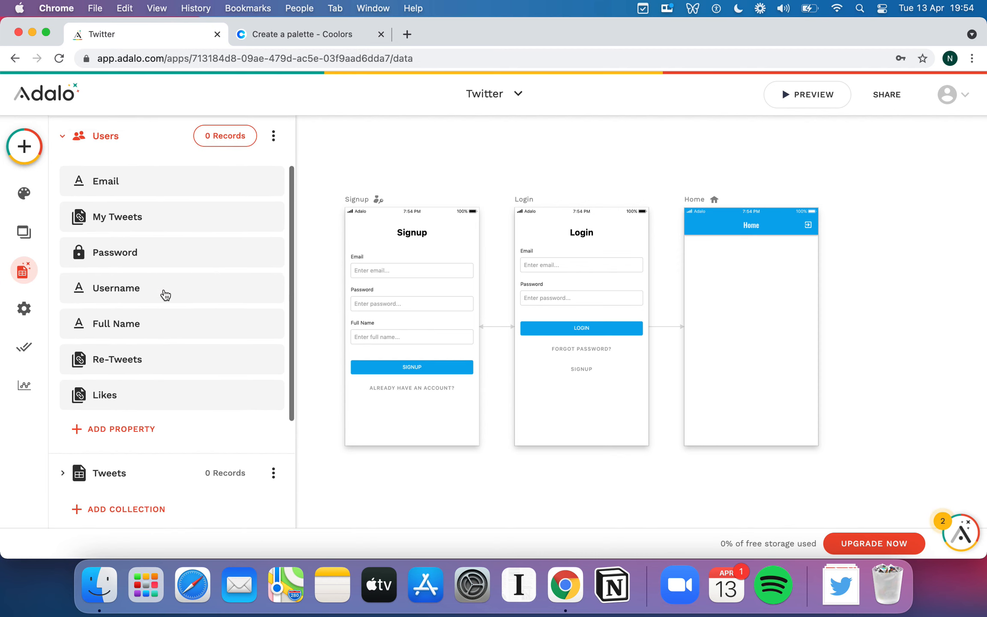
pyautogui.scroll(-3, 176, 256)
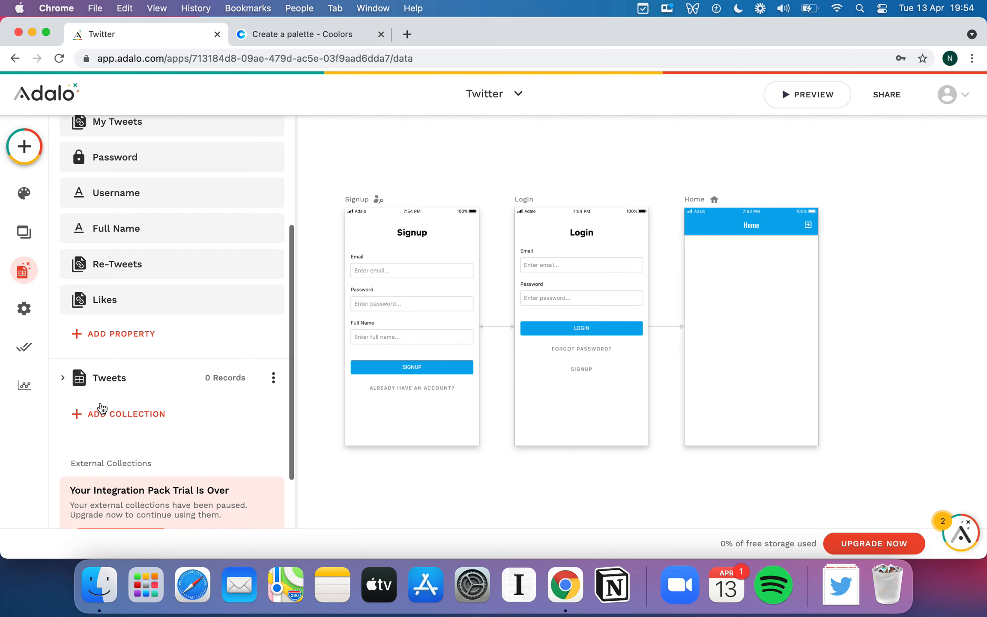
pyautogui.click(63, 377)
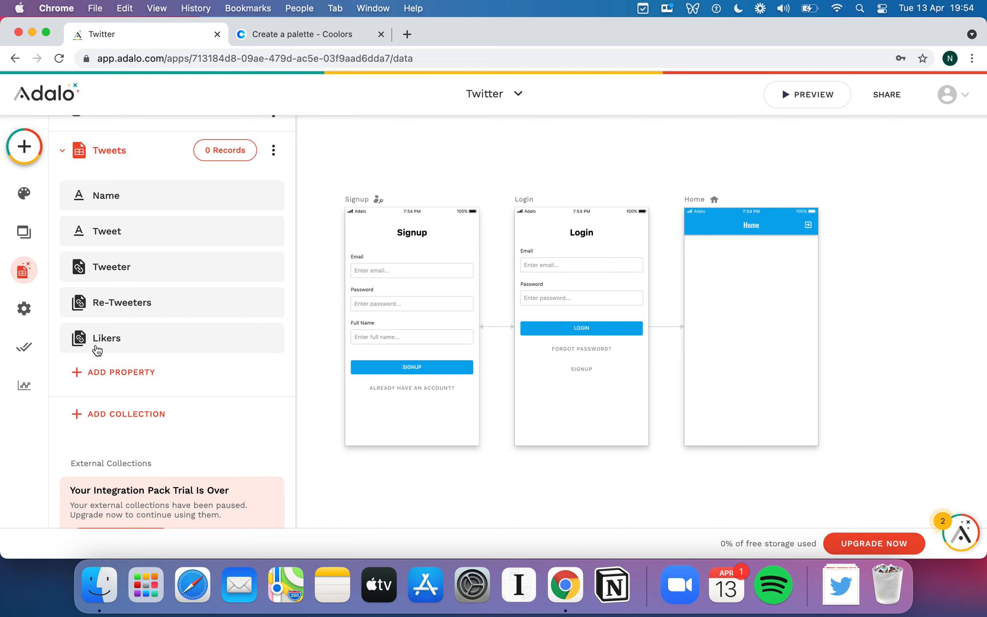
pyautogui.scroll(3, 203, 341)
pyautogui.click(61, 222)
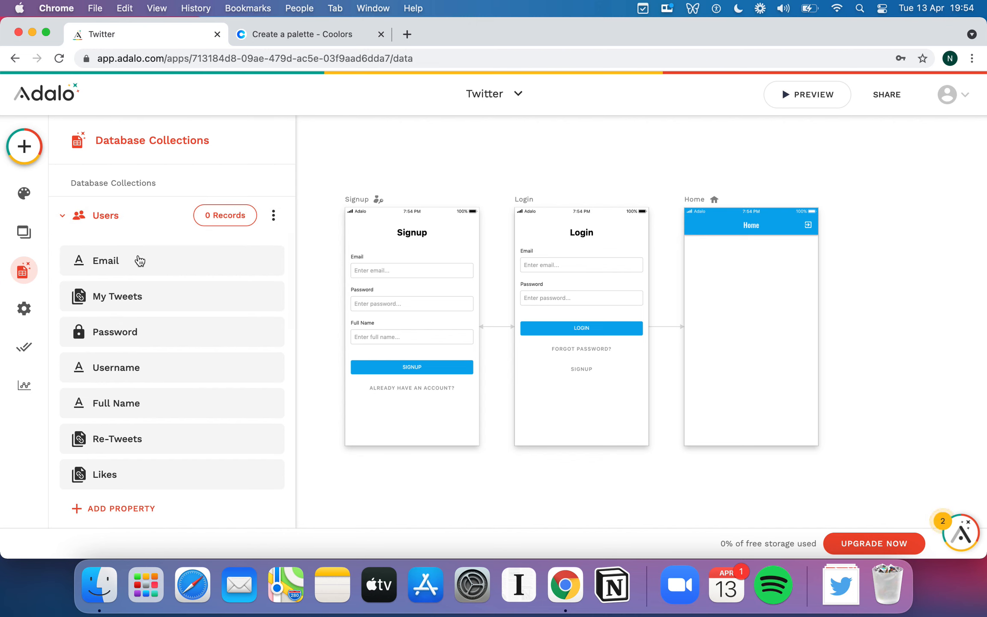
# Rename the Username property of the Users collection as Handle and save it.
pyautogui.scroll(-1, 183, 296)
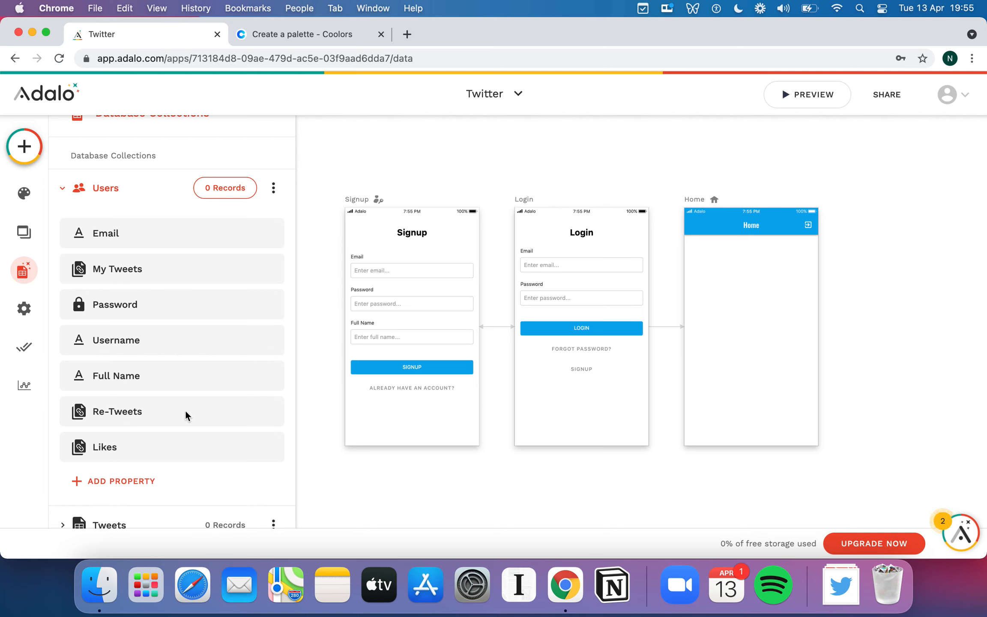
pyautogui.scroll(-2, 186, 415)
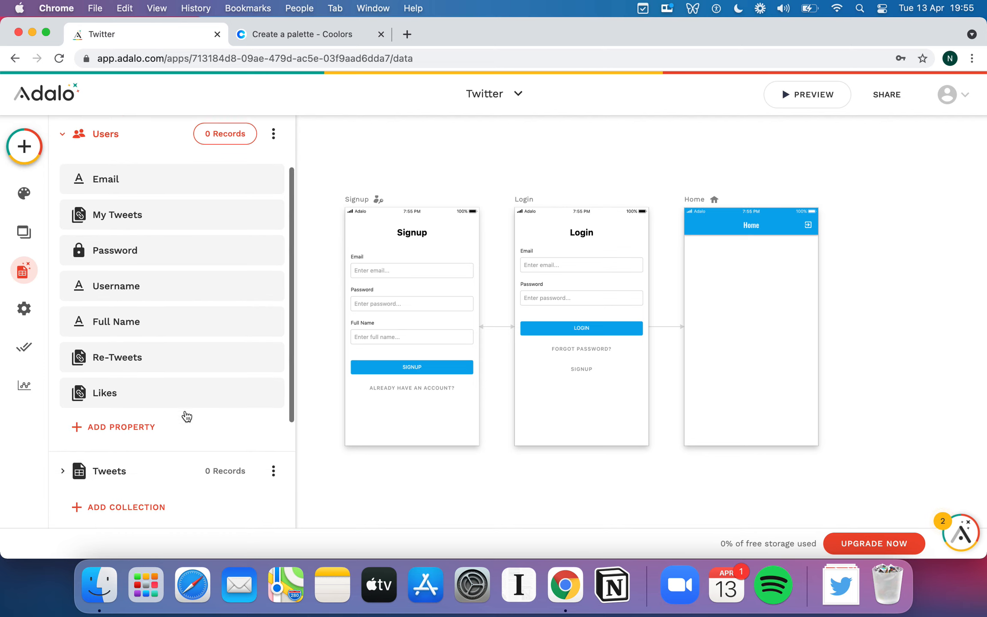
pyautogui.click(139, 286)
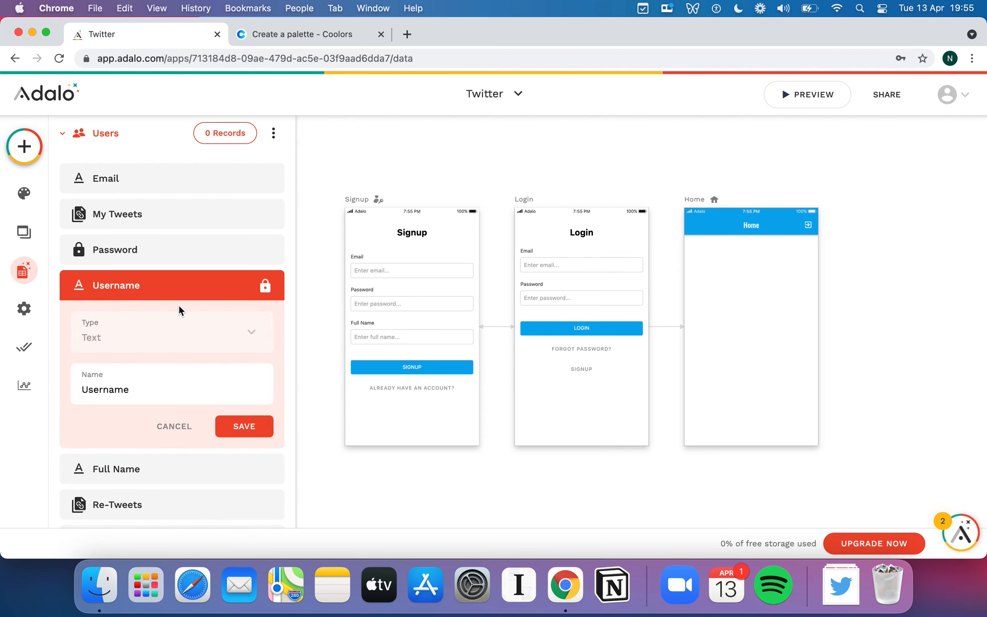
pyautogui.doubleClick(173, 386)
pyautogui.write('Handle')
pyautogui.click(260, 426)
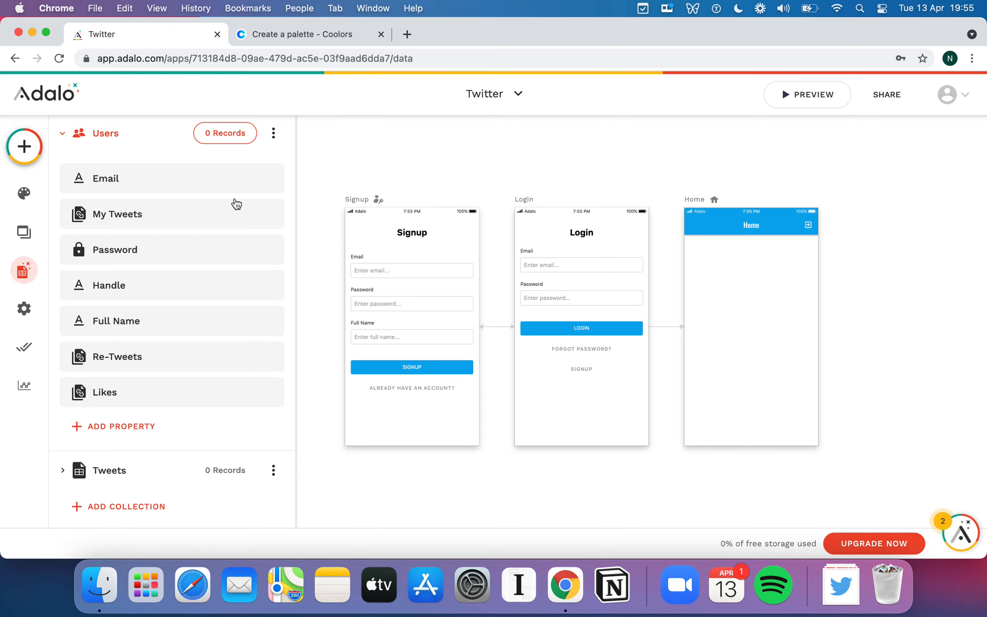
# Look through the full property list of the Users collection.
pyautogui.scroll(-3, 199, 354)
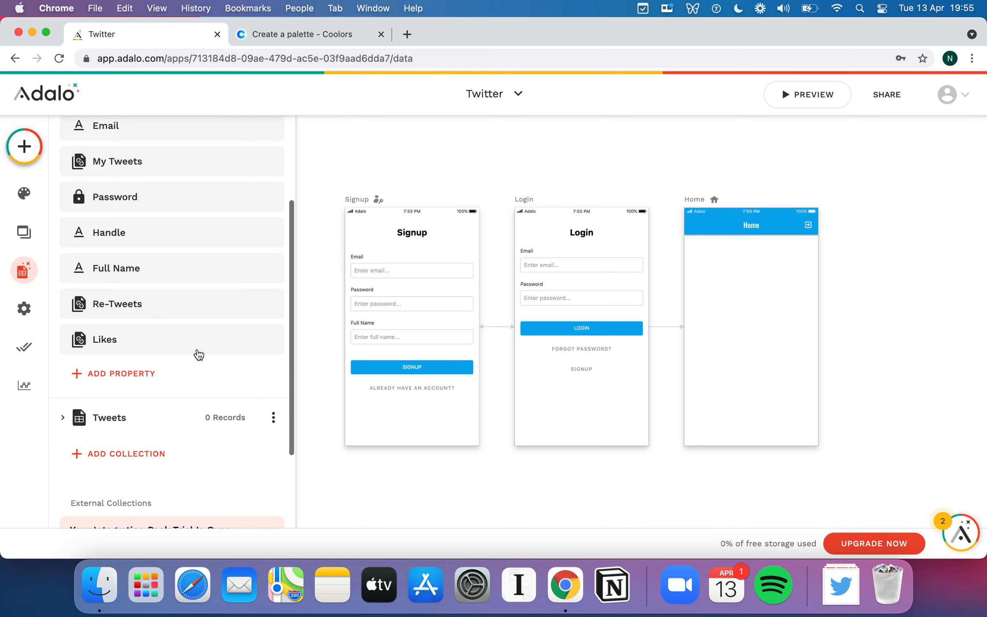
pyautogui.scroll(-3, 199, 354)
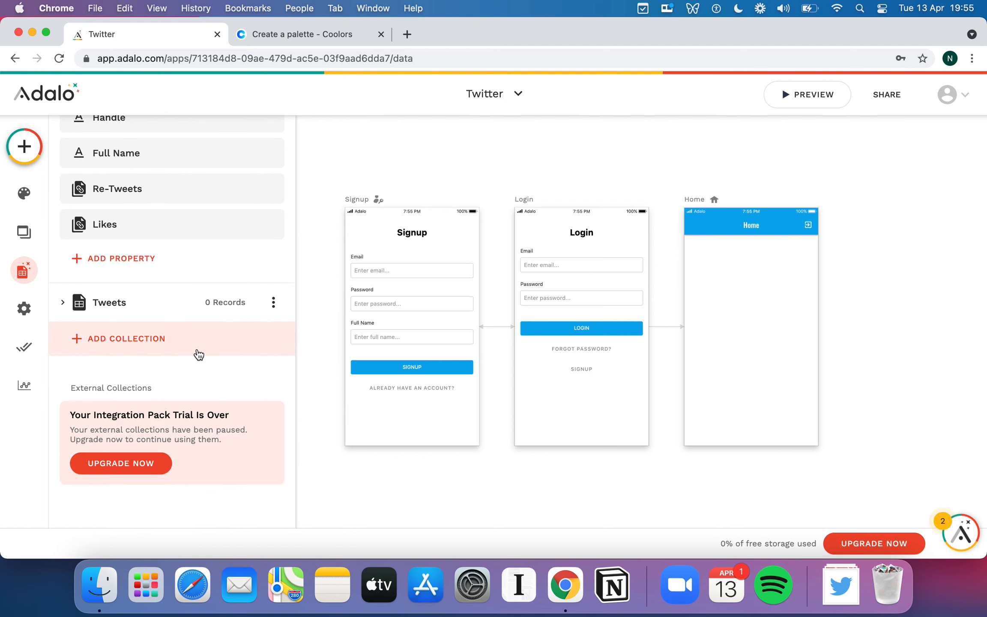
pyautogui.scroll(5, 199, 354)
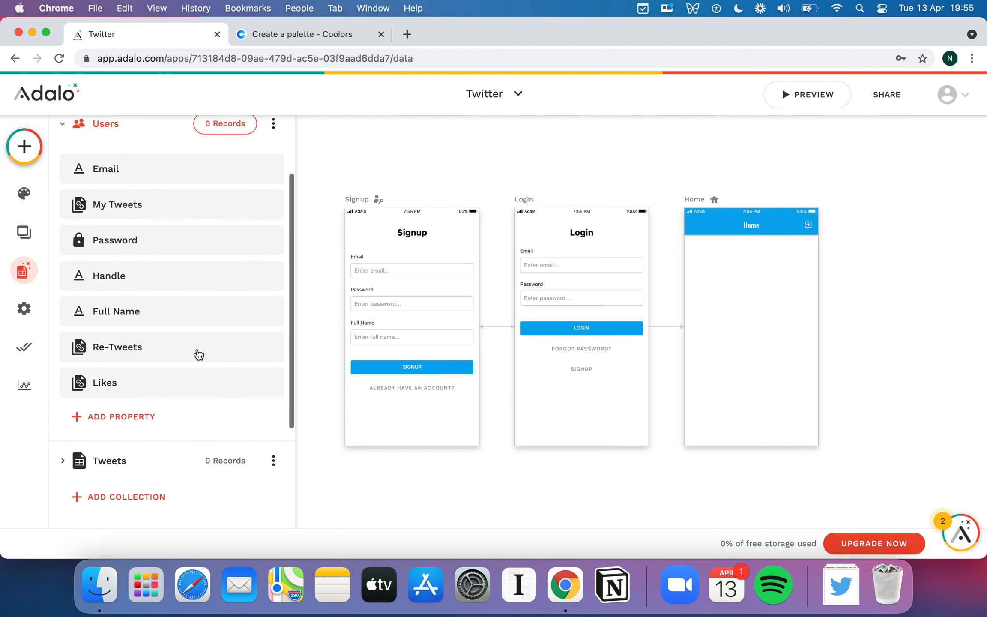
pyautogui.scroll(-1, 198, 354)
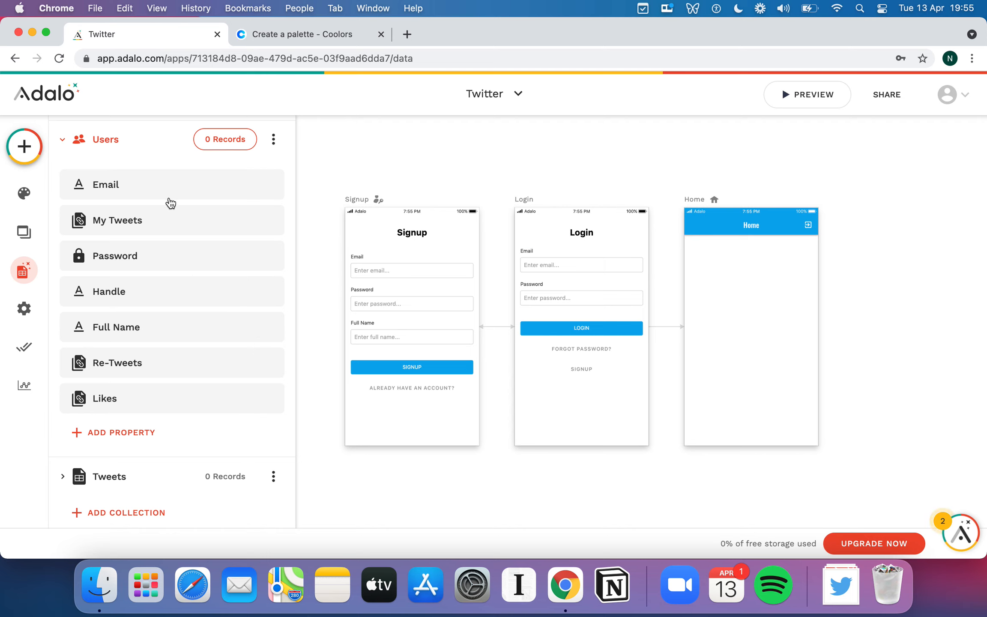
pyautogui.scroll(2, 184, 227)
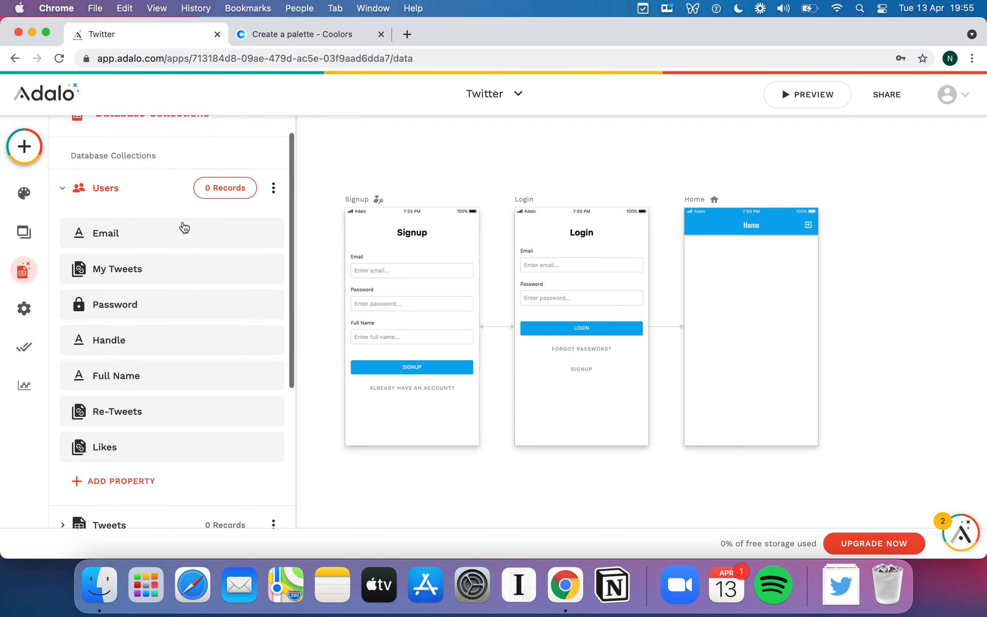
pyautogui.click(66, 192)
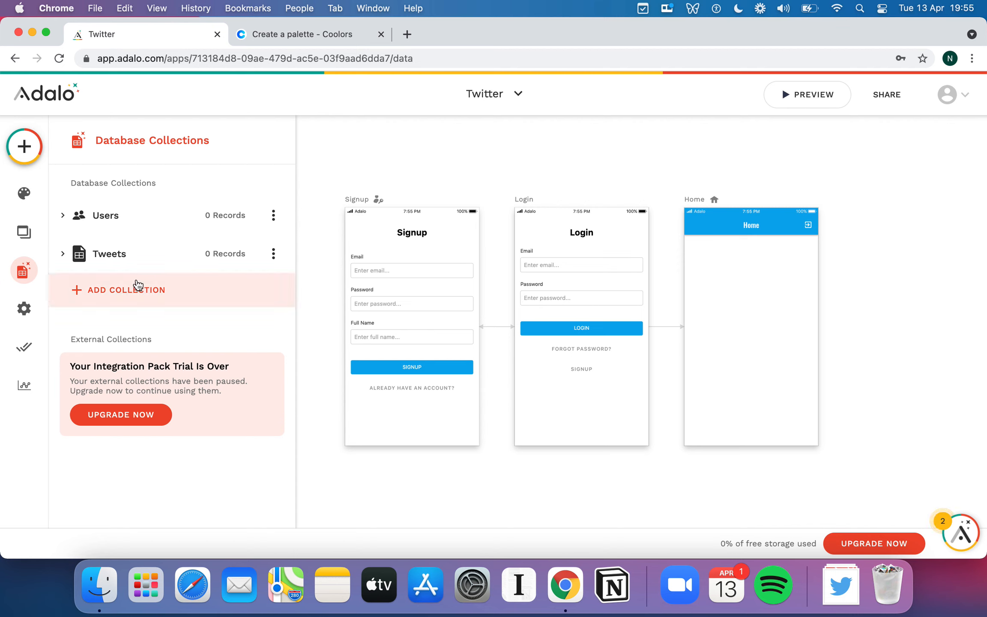
pyautogui.click(66, 219)
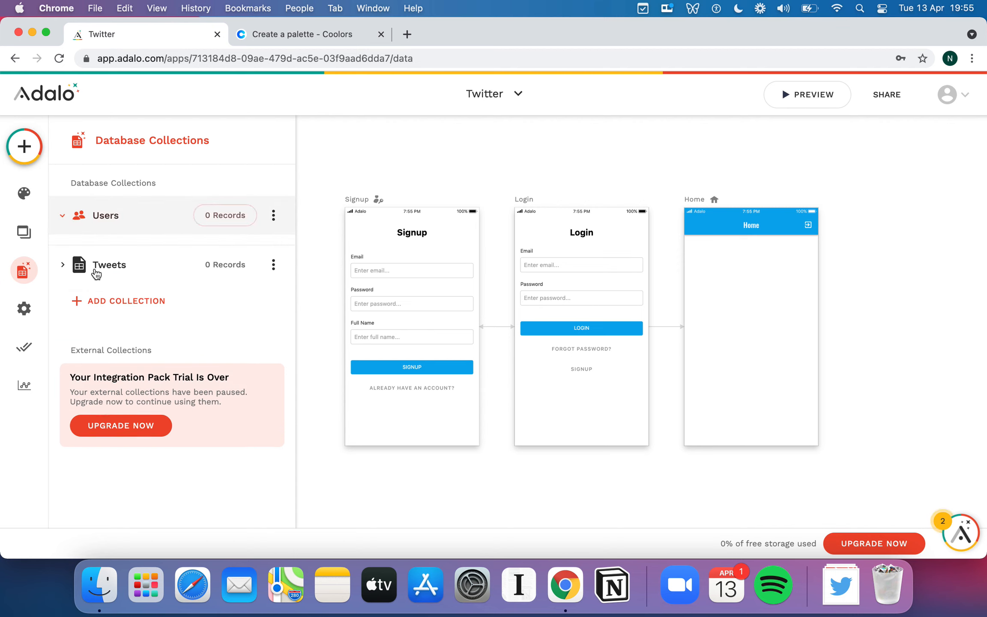
pyautogui.scroll(-1, 162, 311)
pyautogui.scroll(-2, 151, 308)
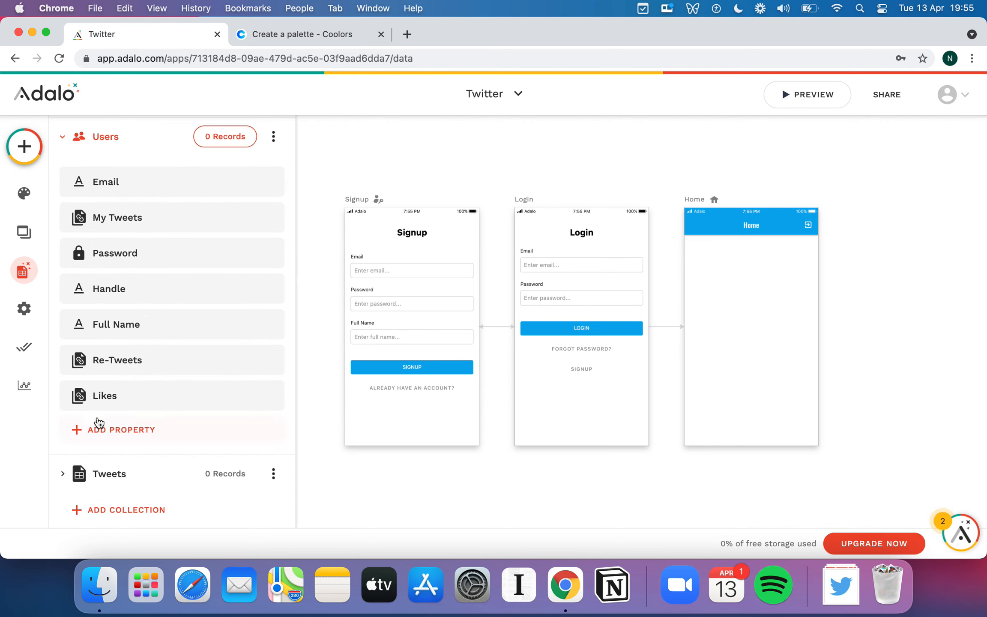
# Rename the Name property of the Tweets collection as Id and save it.
pyautogui.click(62, 472)
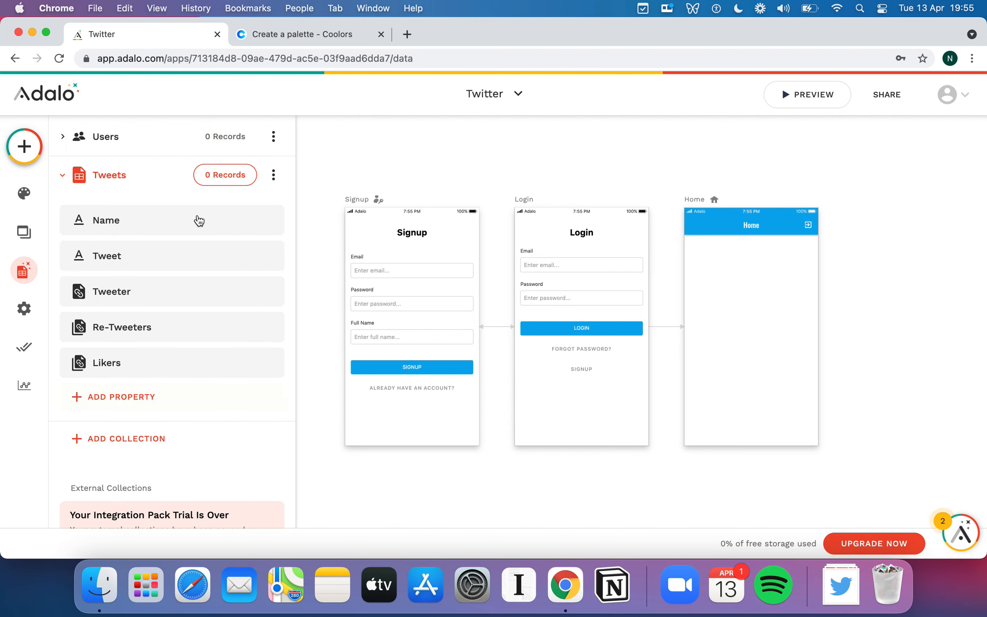
pyautogui.click(189, 226)
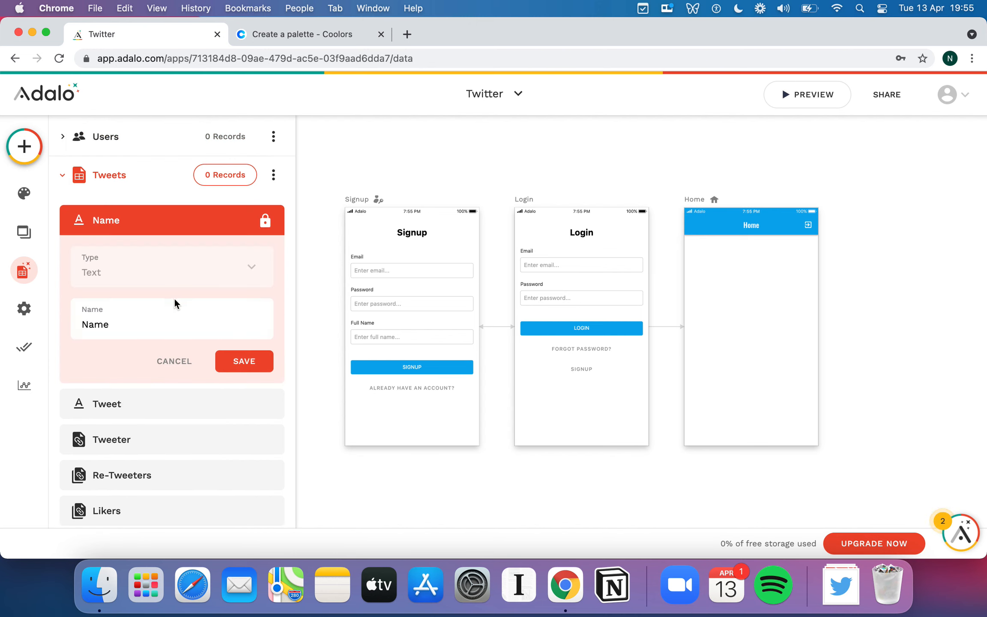
pyautogui.doubleClick(155, 324)
pyautogui.write('Id')
pyautogui.click(251, 368)
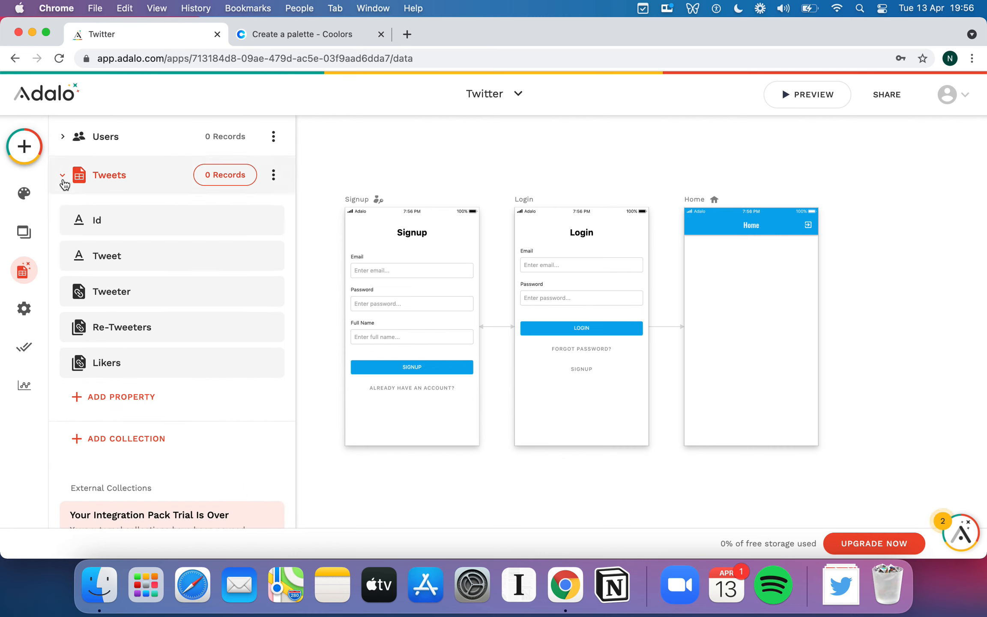
# Add a relationship property linking the Users collection to itself, where a User can have multiple Users in both directions.
pyautogui.scroll(1, 126, 223)
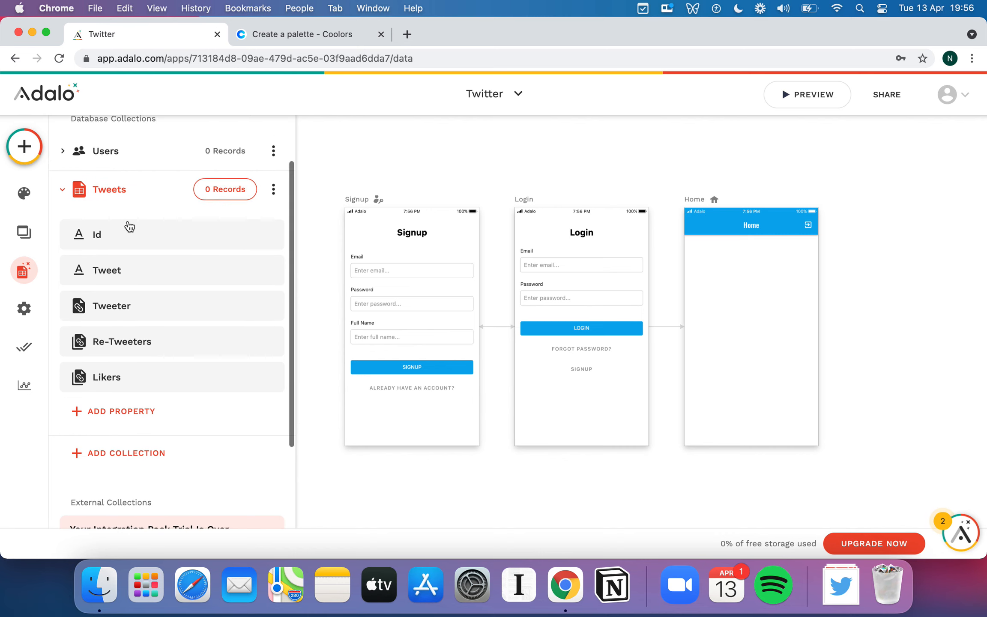
pyautogui.scroll(4, 145, 274)
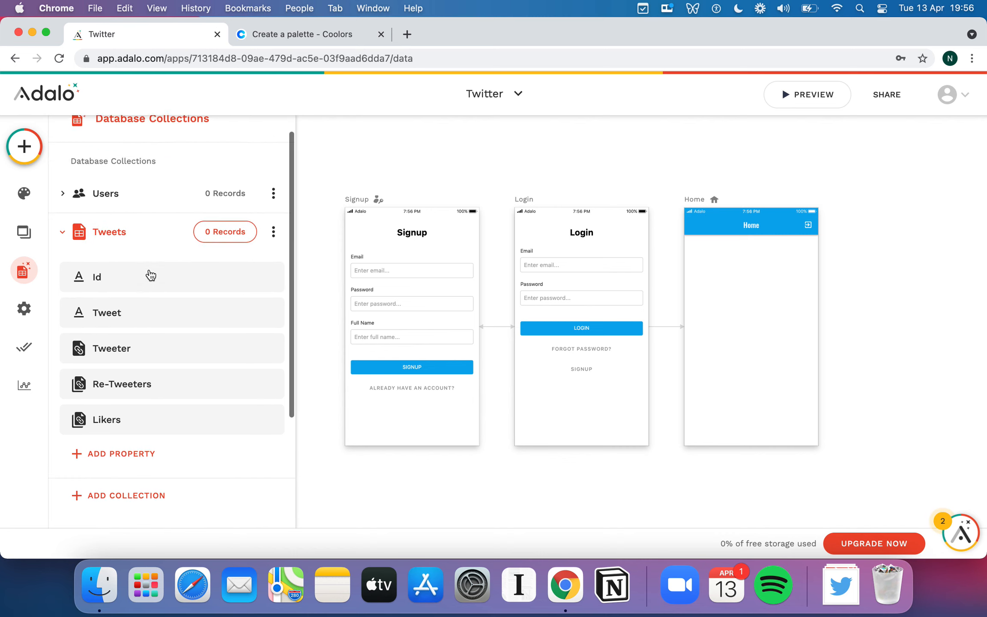
pyautogui.click(62, 255)
pyautogui.click(67, 227)
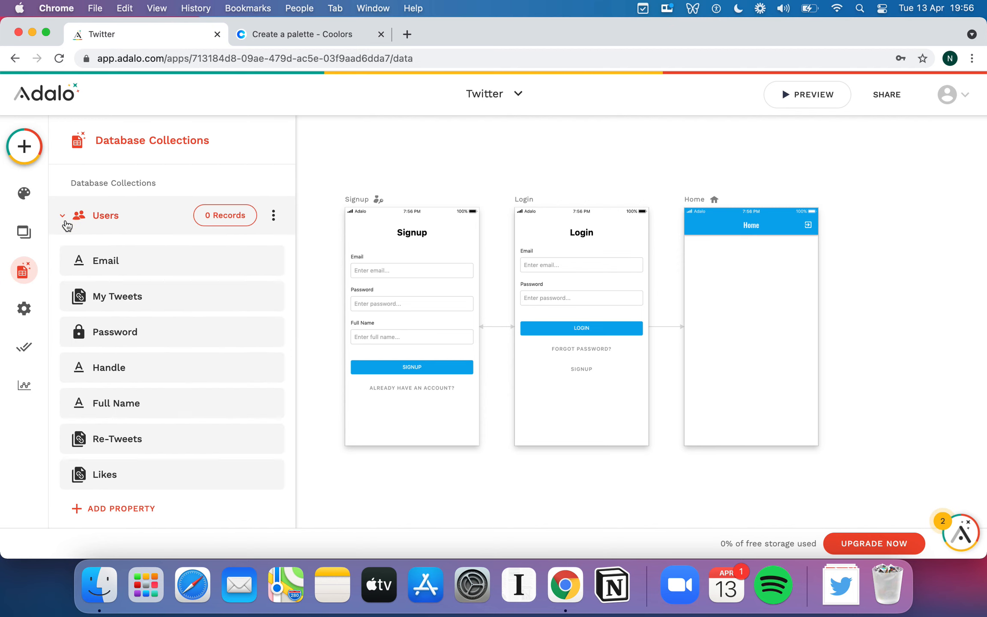
pyautogui.scroll(-3, 109, 302)
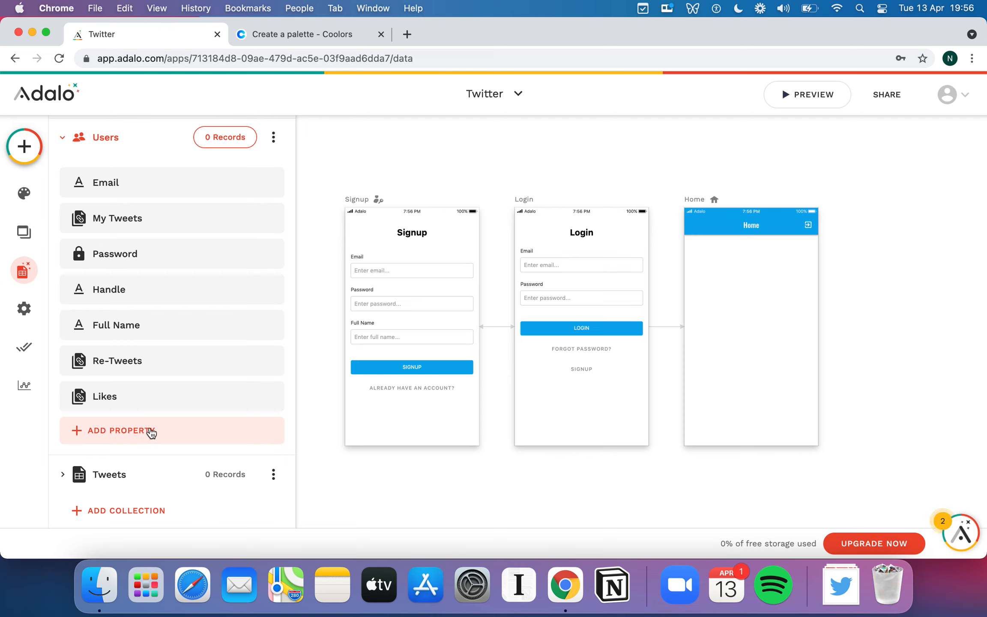
pyautogui.scroll(-1, 151, 432)
pyautogui.click(159, 395)
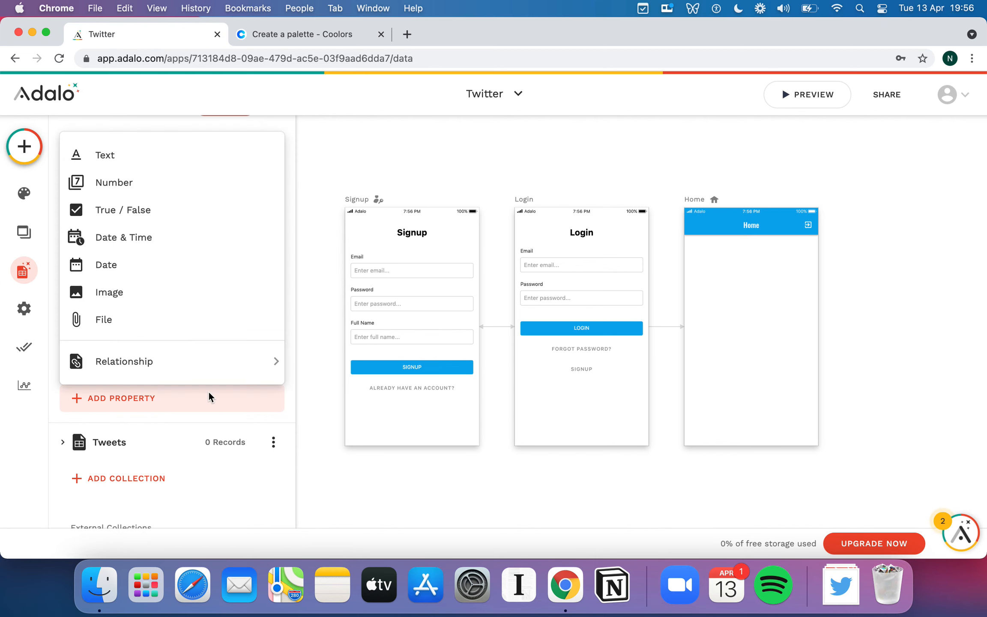
pyautogui.moveTo(219, 364)
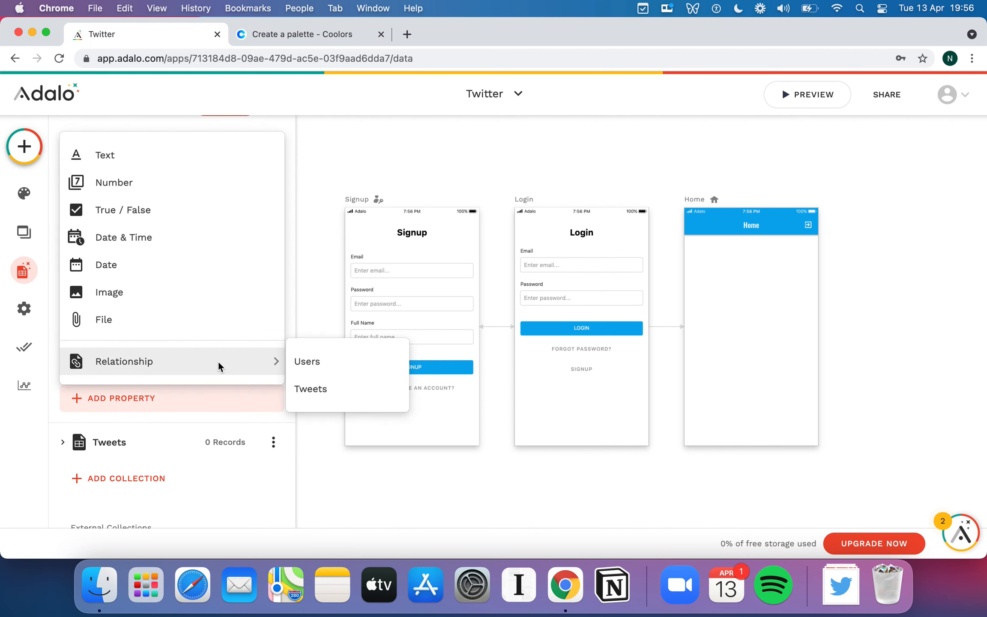
pyautogui.click(344, 368)
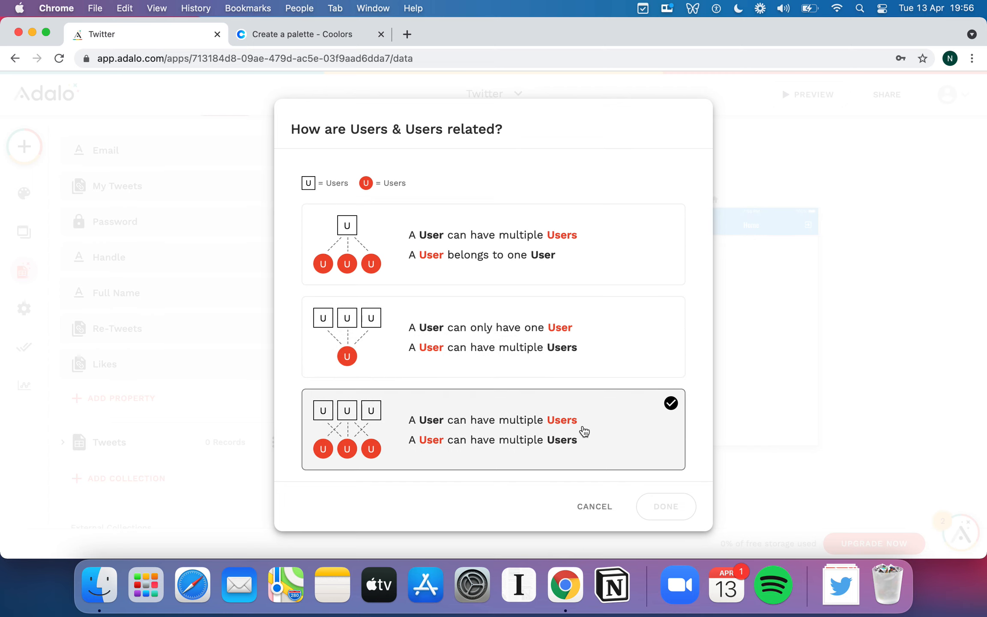
pyautogui.click(614, 448)
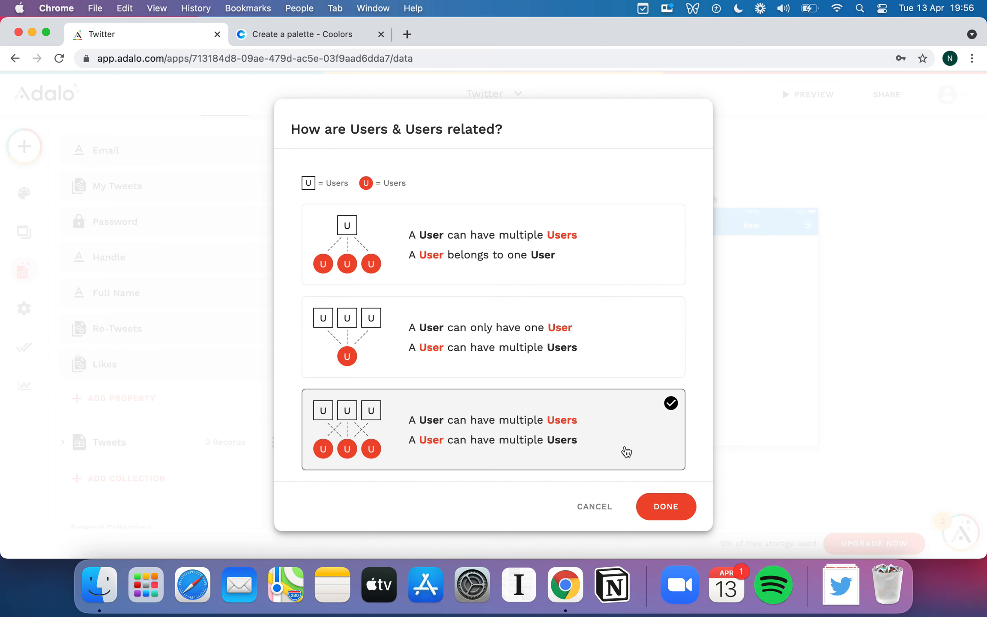
pyautogui.click(672, 519)
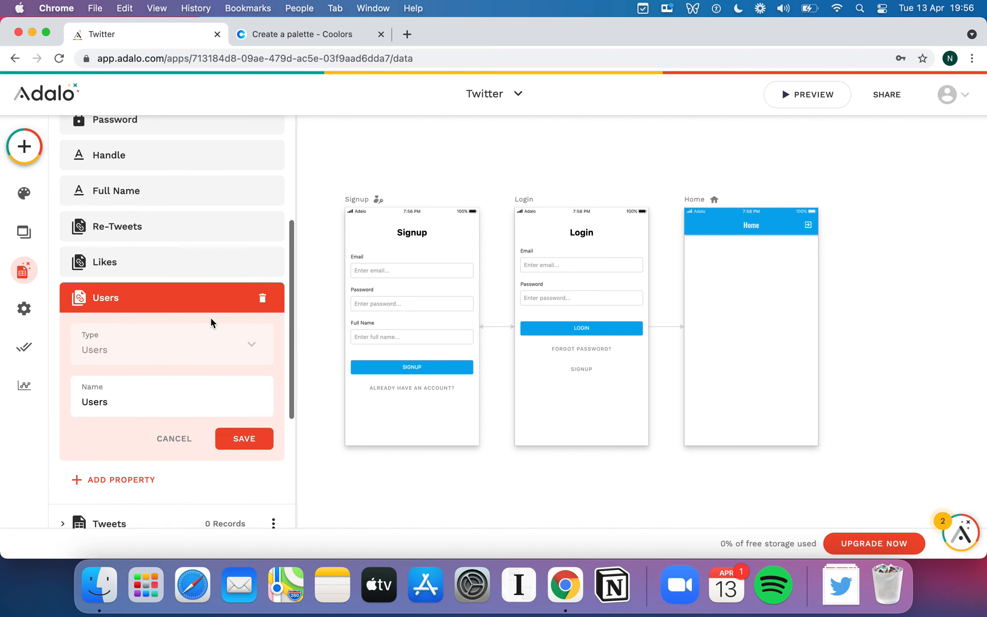
# Name the new Users-to-Users relationship property Followers and save it.
pyautogui.doubleClick(148, 394)
pyautogui.write('Followe')
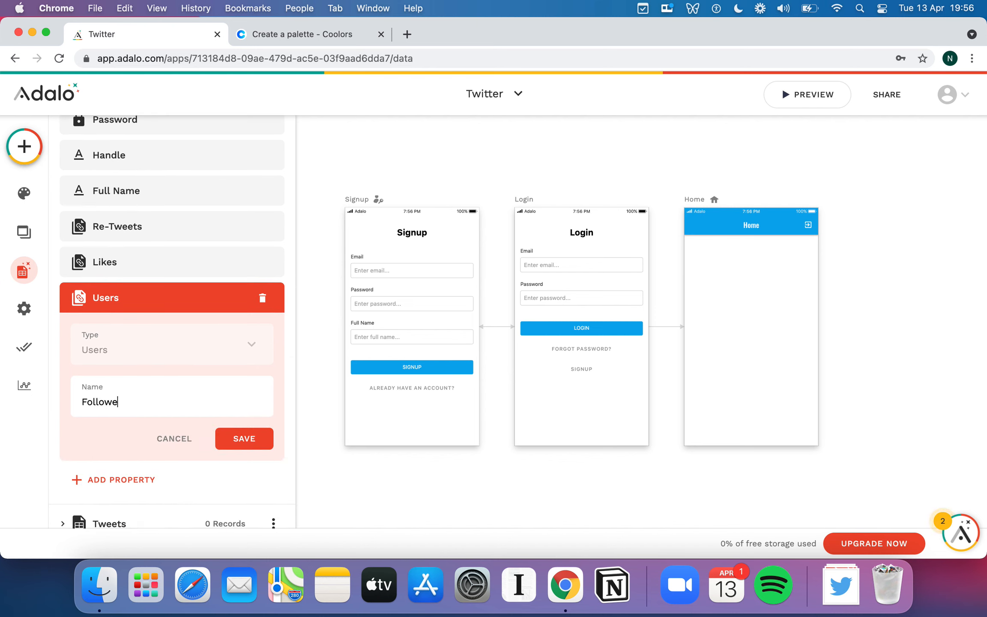
pyautogui.click(236, 436)
# Add a second many-to-many relationship property between Users and Users in the Users collection.
pyautogui.click(148, 331)
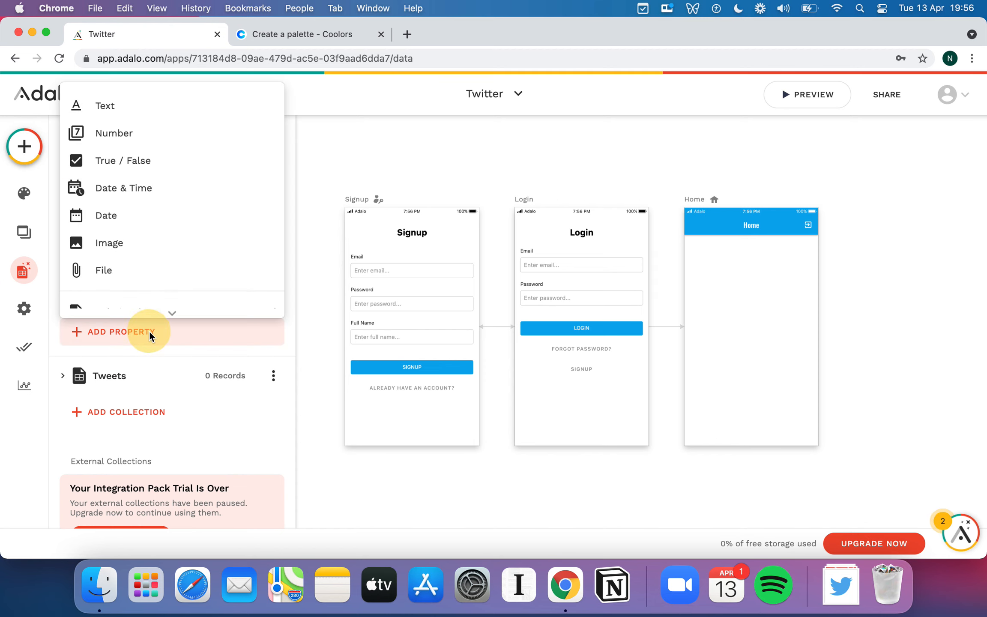
pyautogui.scroll(-1, 148, 270)
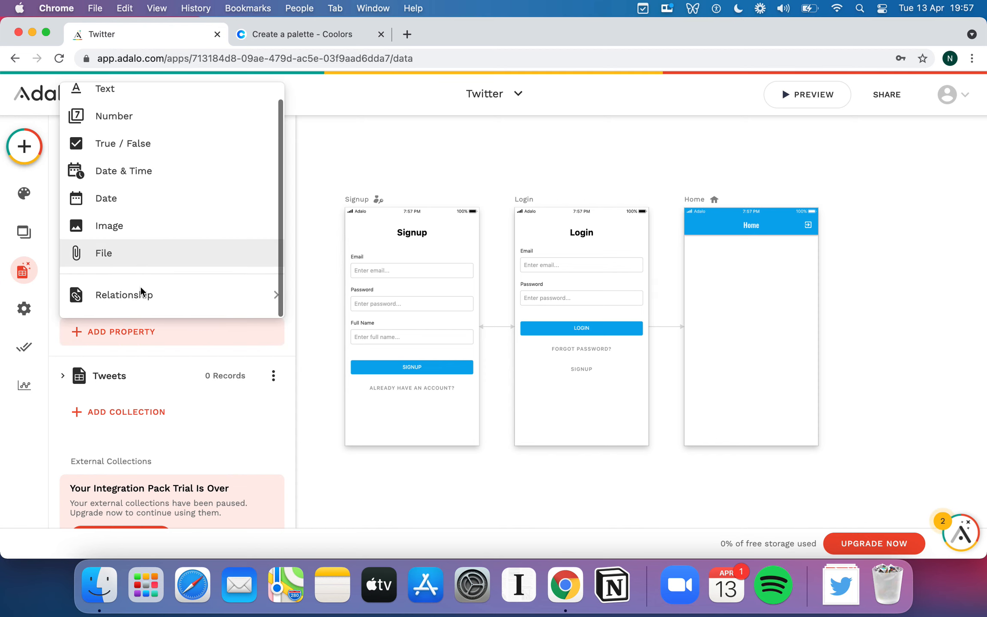
pyautogui.moveTo(194, 287)
pyautogui.click(307, 295)
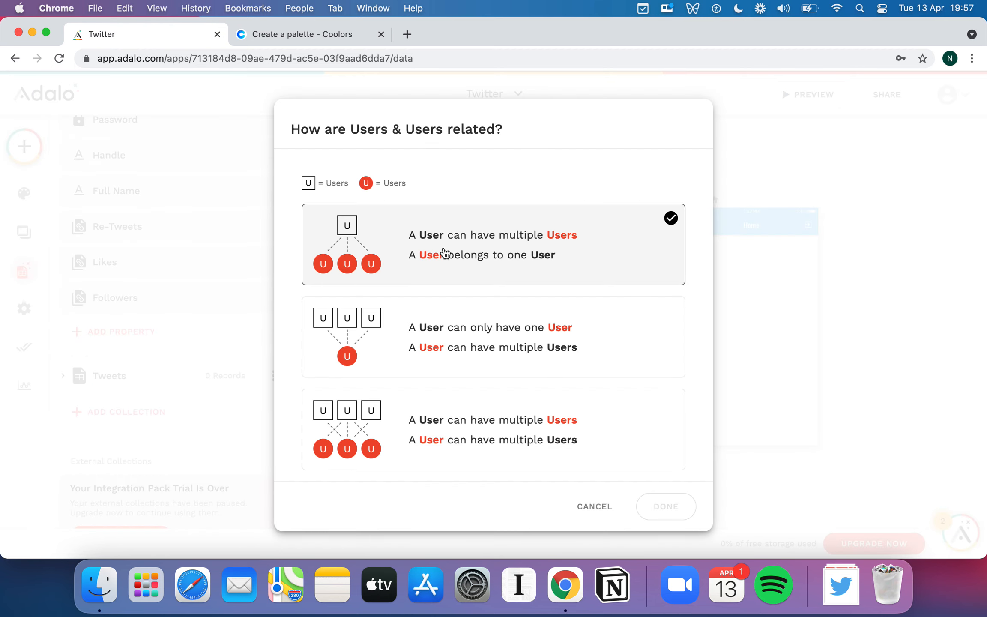
pyautogui.click(520, 446)
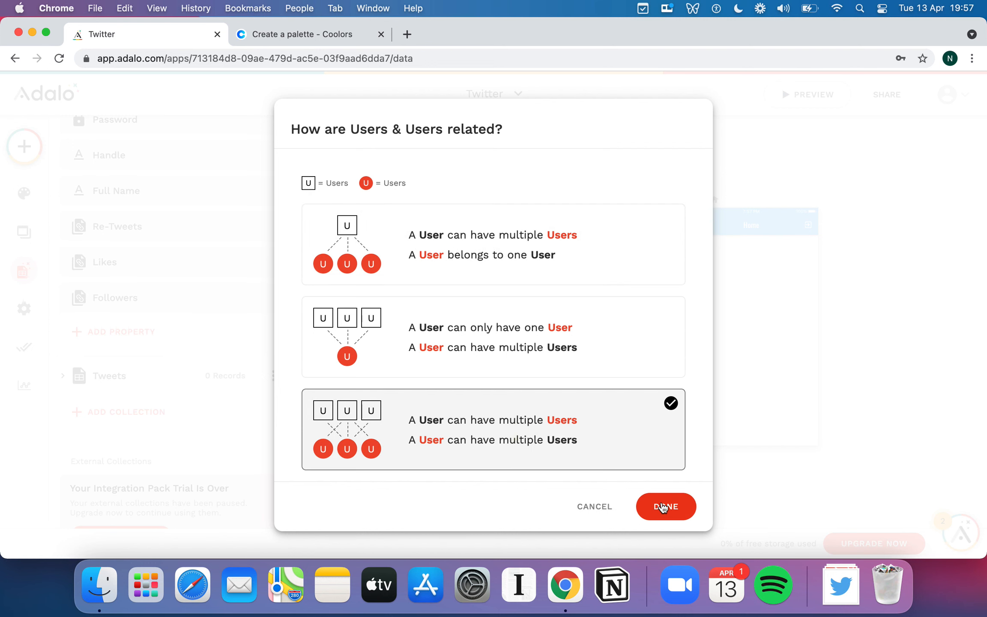
pyautogui.click(664, 507)
# Name the second Users-to-Users relationship property Following and save it.
pyautogui.click(163, 430)
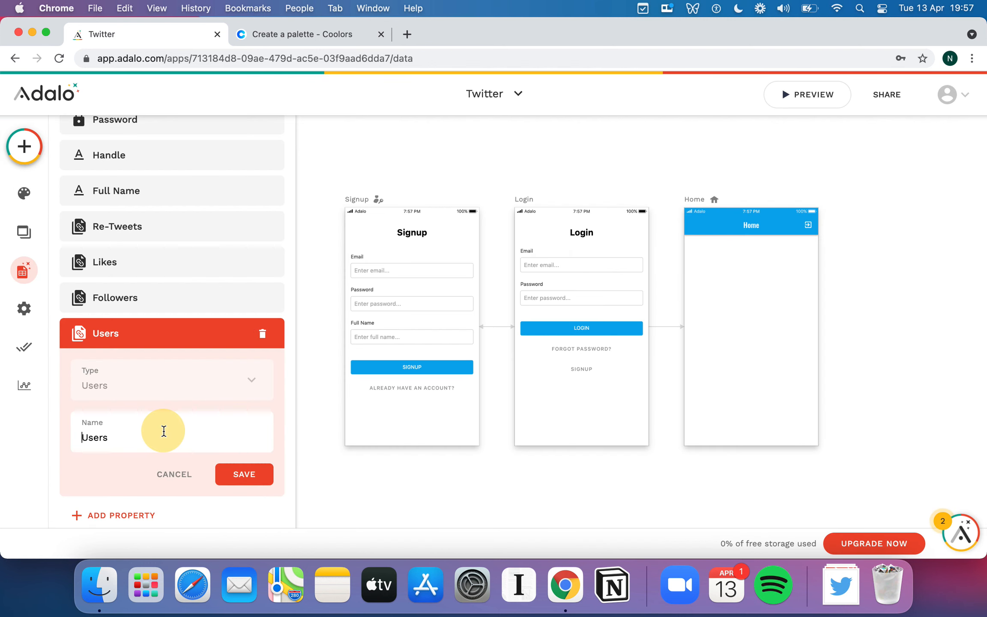
pyautogui.press('super+a')
pyautogui.write('Following')
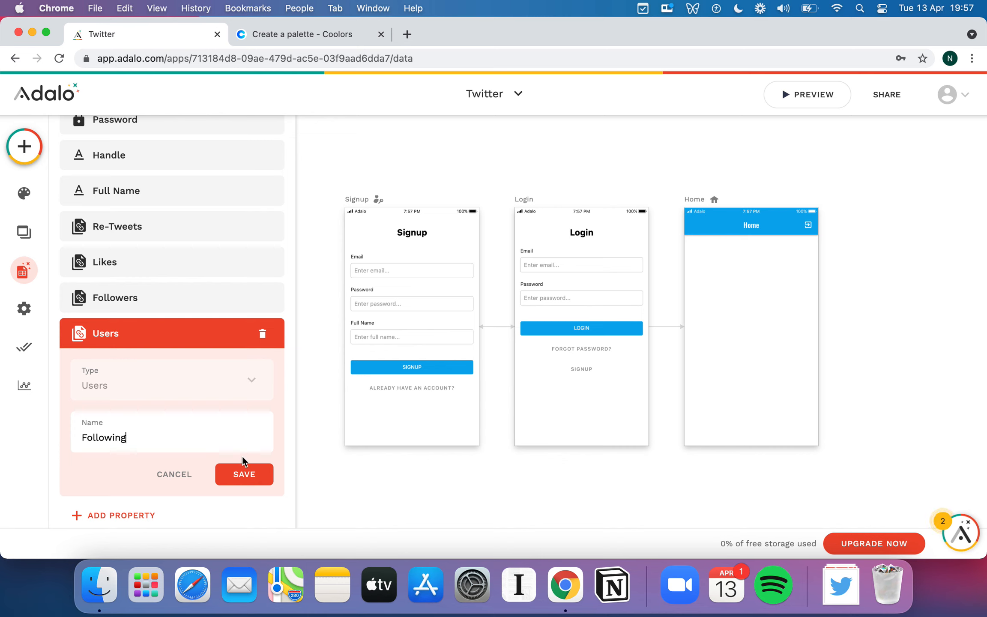
pyautogui.click(247, 473)
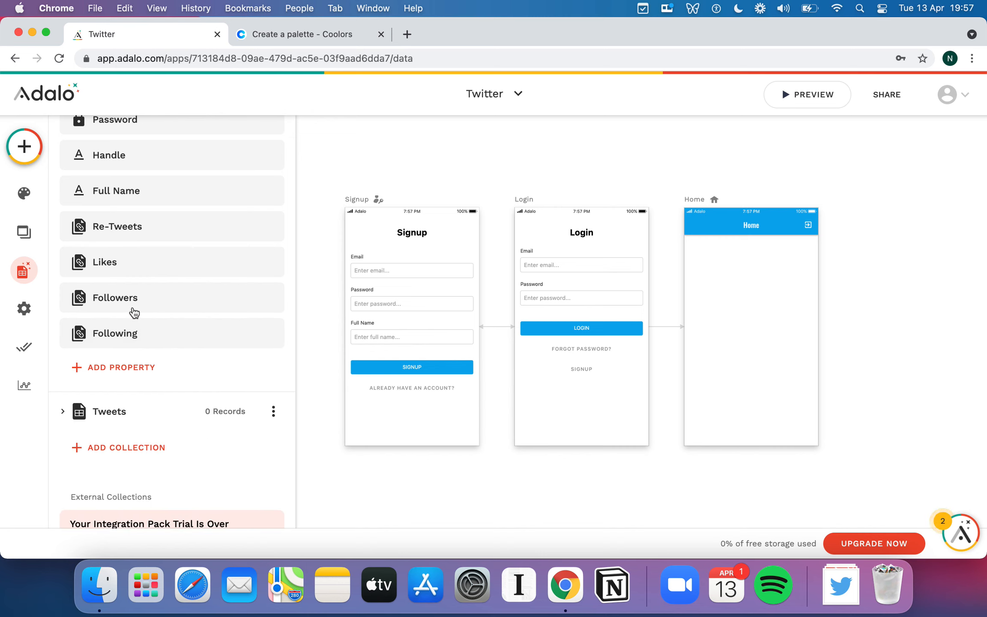
# Review the settings of the Followers and Following relationship properties in the Users collection.
pyautogui.click(167, 295)
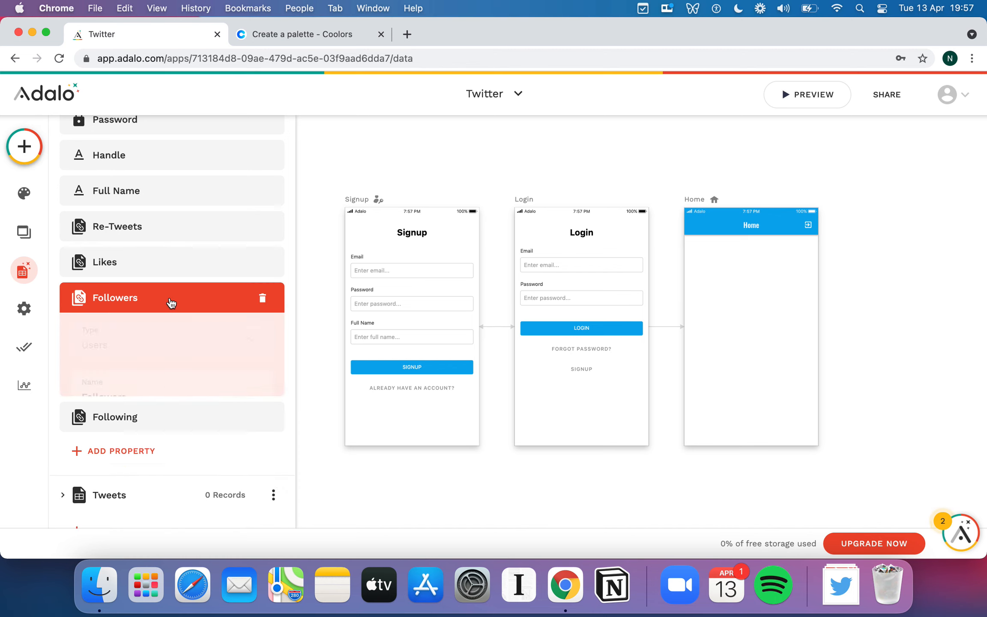
pyautogui.scroll(-2, 172, 304)
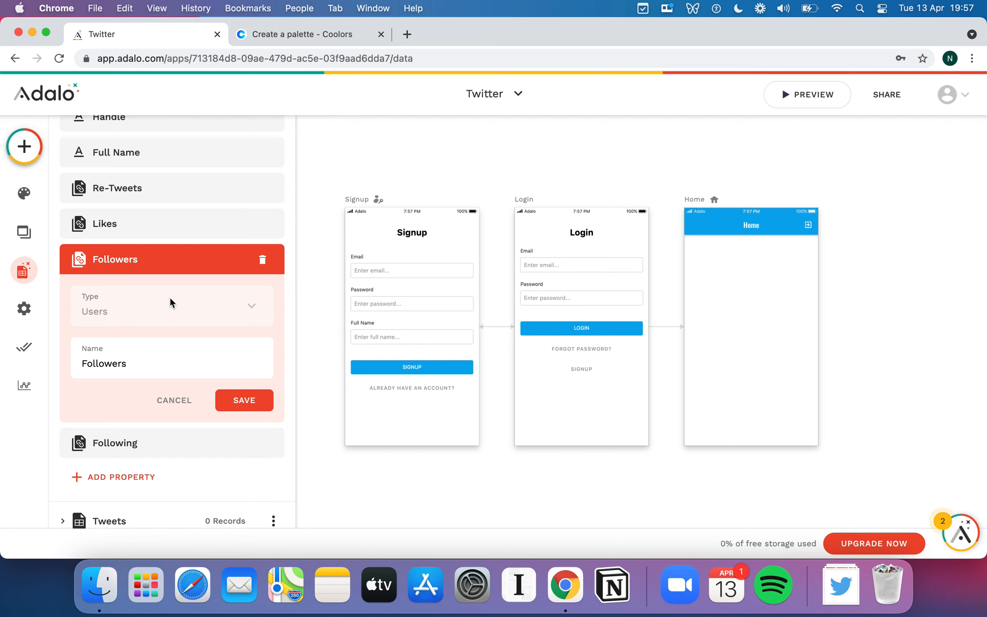
pyautogui.click(187, 269)
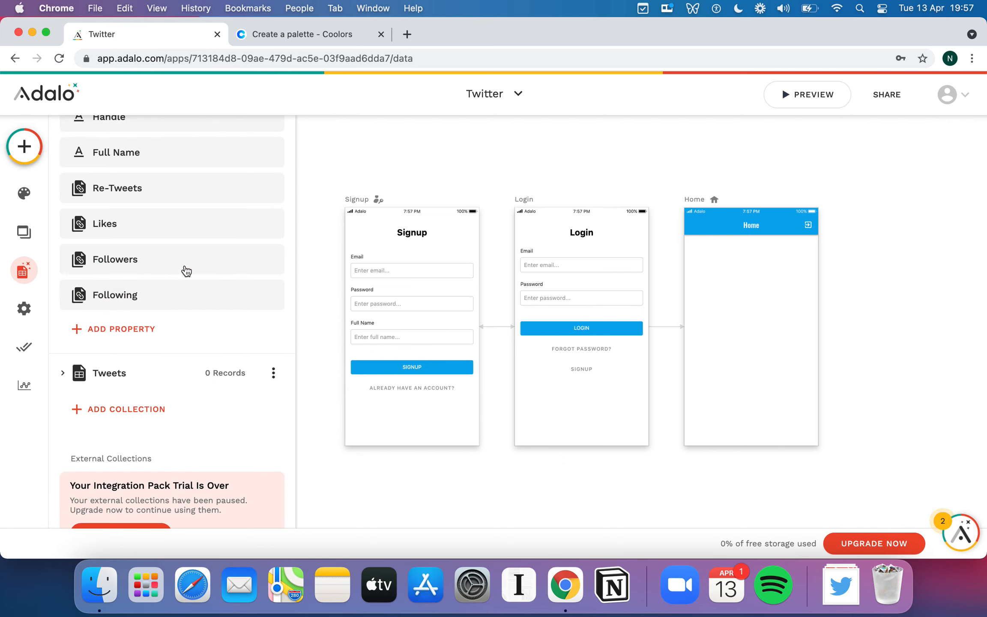
pyautogui.click(168, 296)
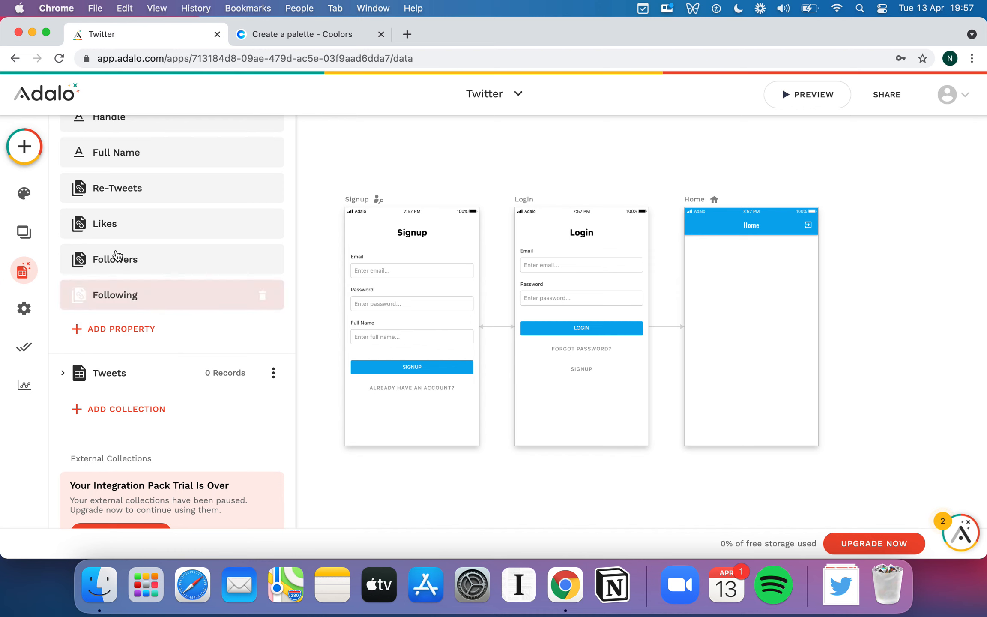
pyautogui.click(146, 296)
pyautogui.click(138, 328)
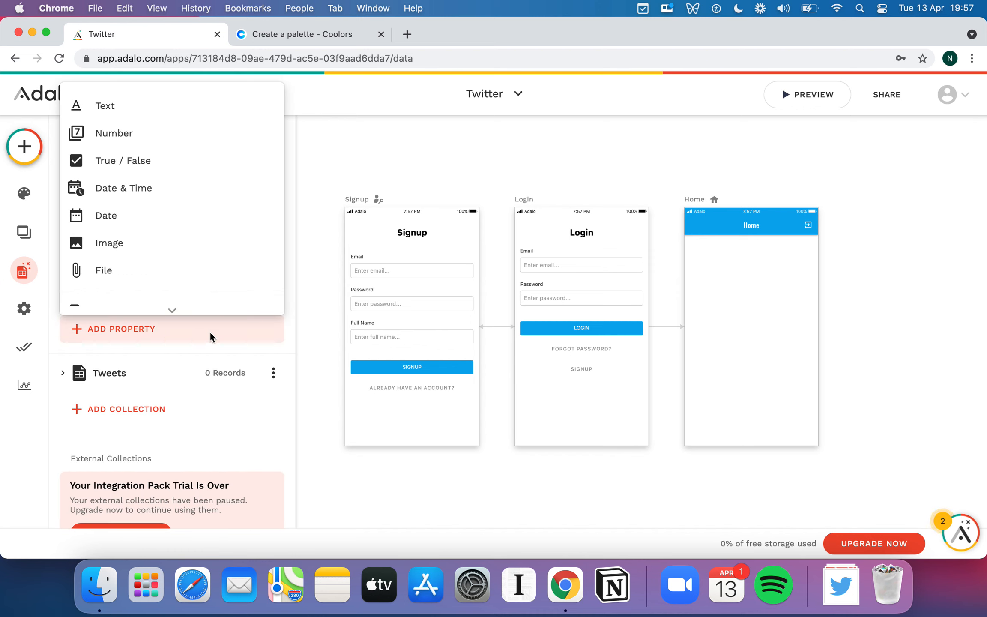
pyautogui.scroll(-2, 181, 257)
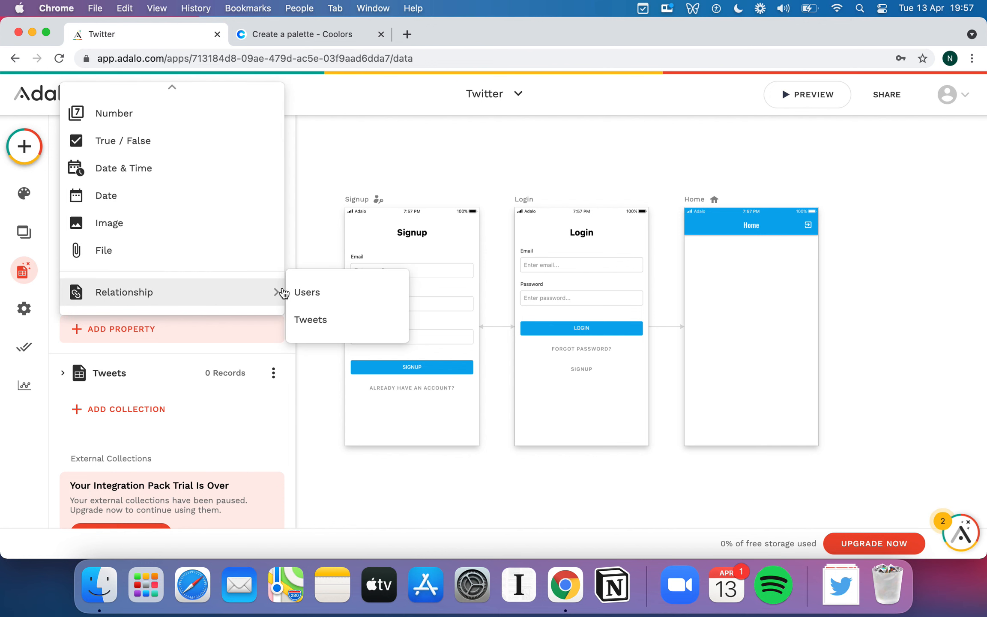
pyautogui.click(300, 292)
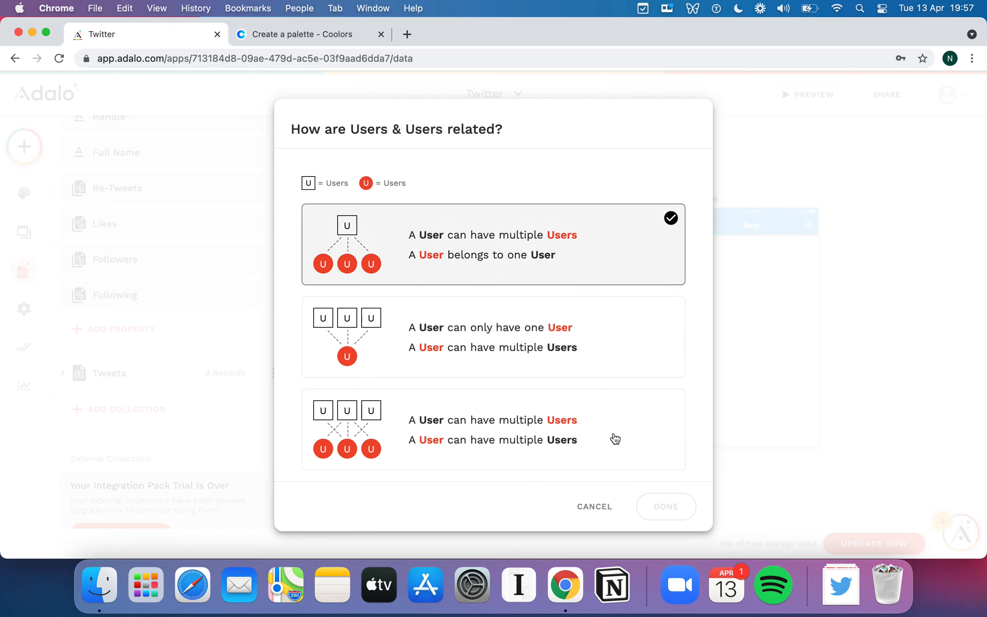
pyautogui.click(610, 506)
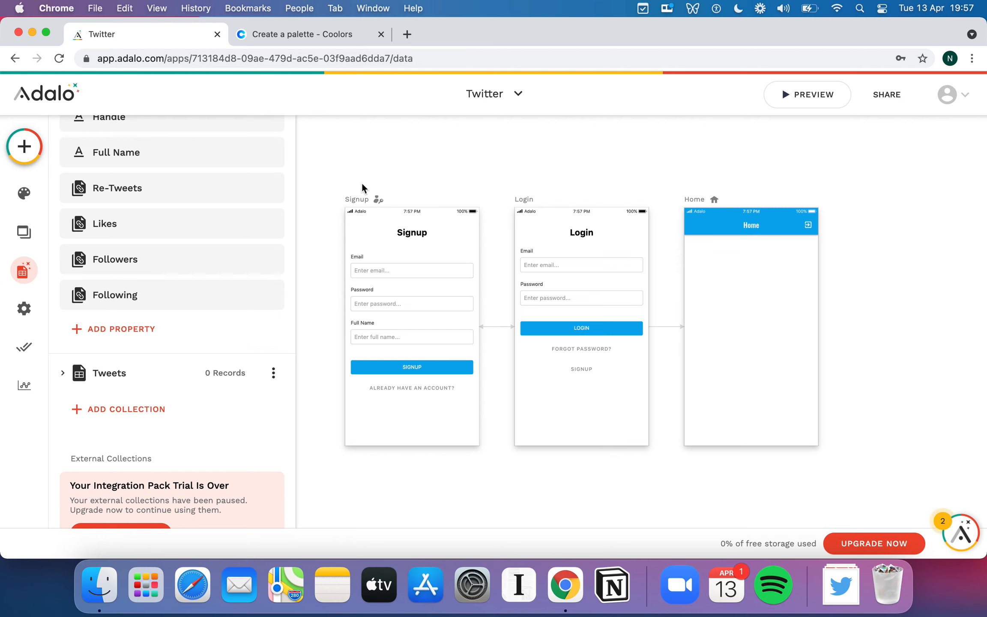
# Leave the database collections and return to the canvas with the Signup, Login and Home screens.
pyautogui.click(362, 159)
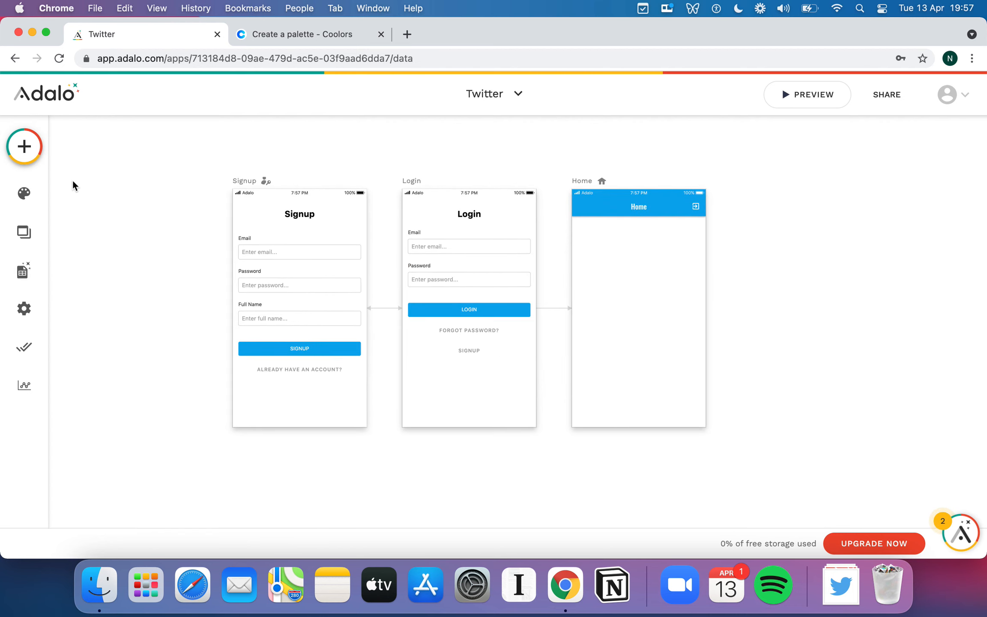
pyautogui.click(36, 151)
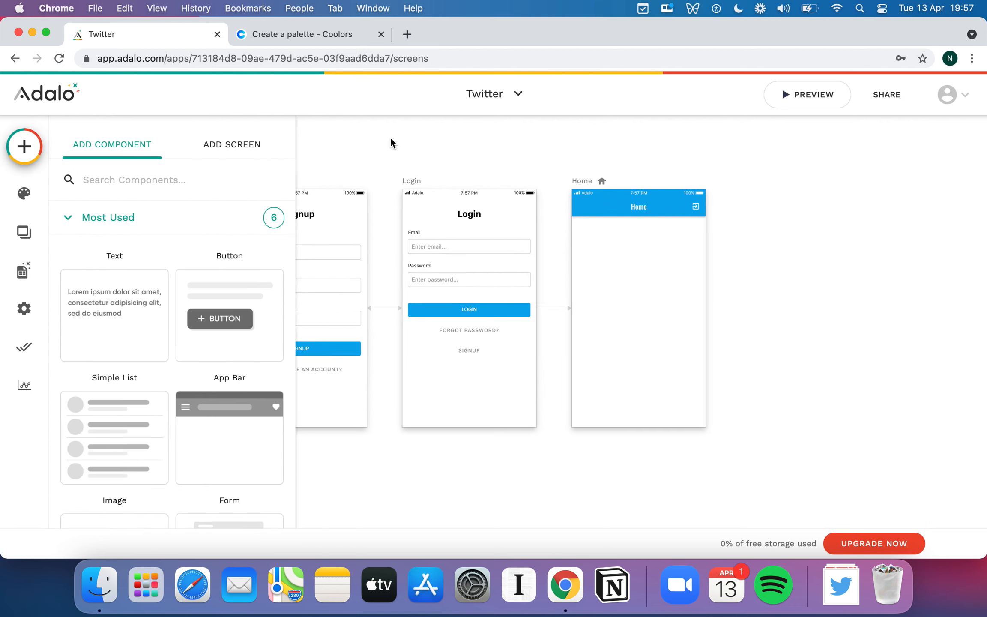
pyautogui.click(486, 121)
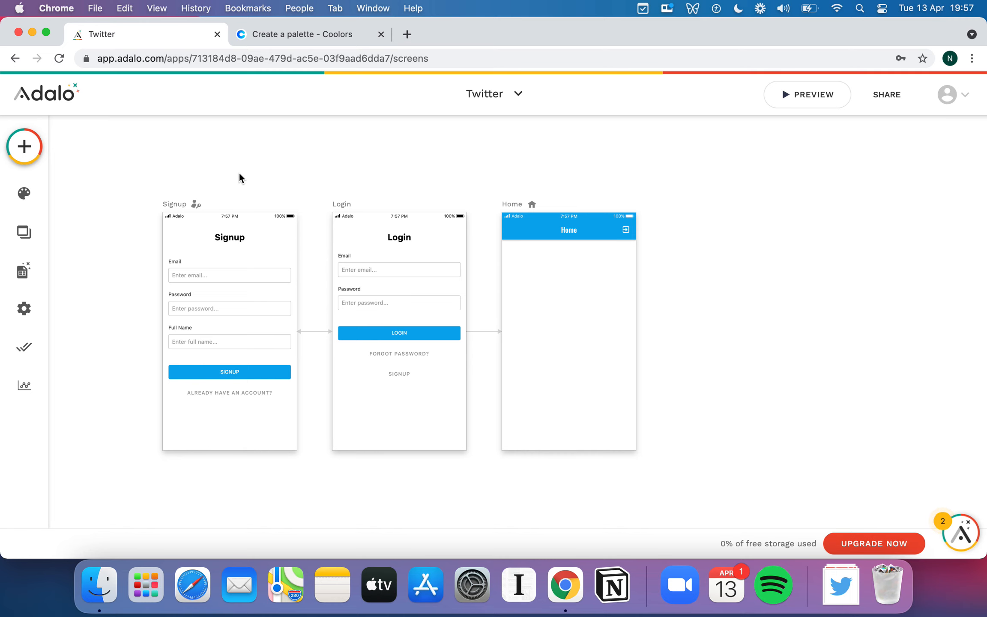
pyautogui.hscroll(2, 270, 181)
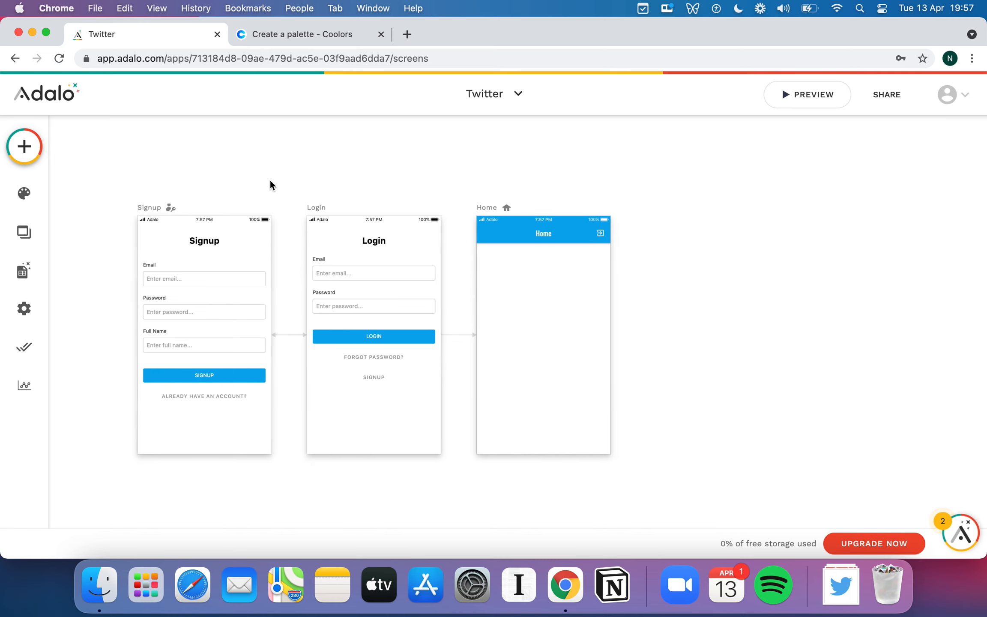